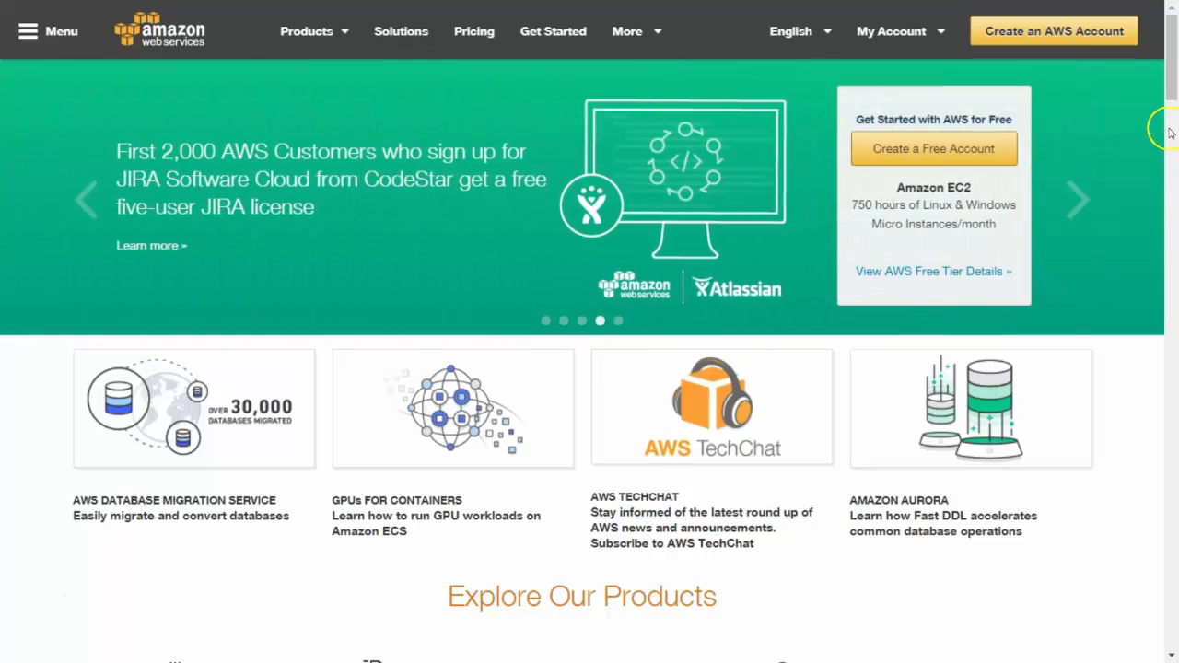
- Enter the account e-mail address and choose to sign up as a new user
click(1096, 38)
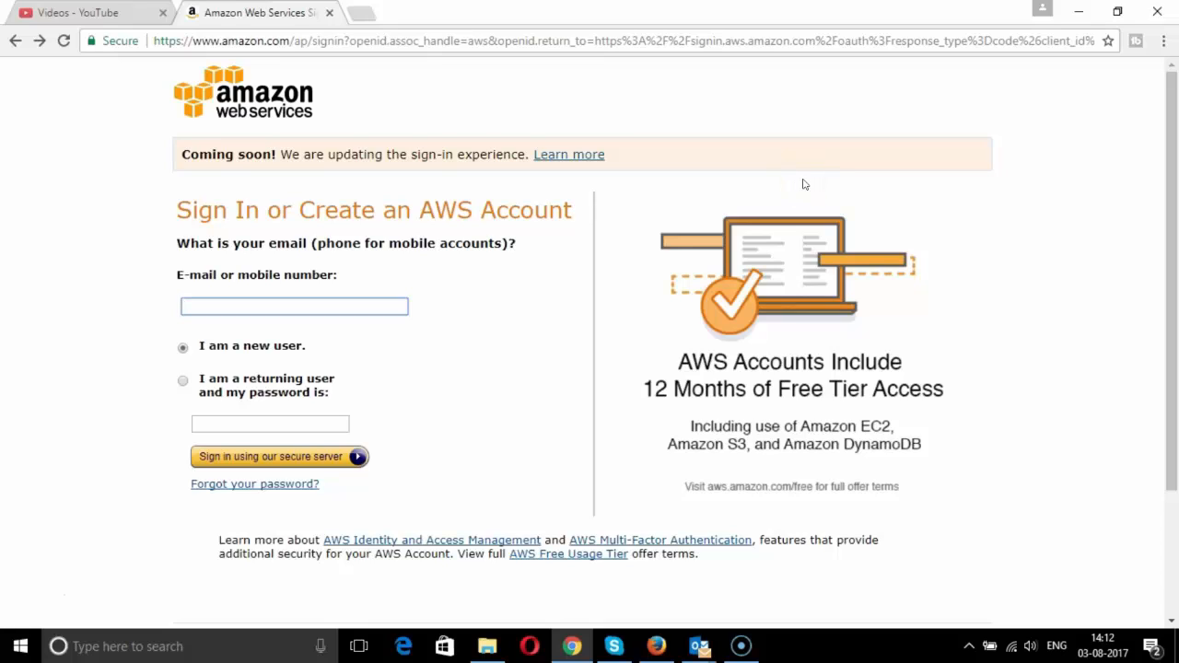
key(ctrl+v)
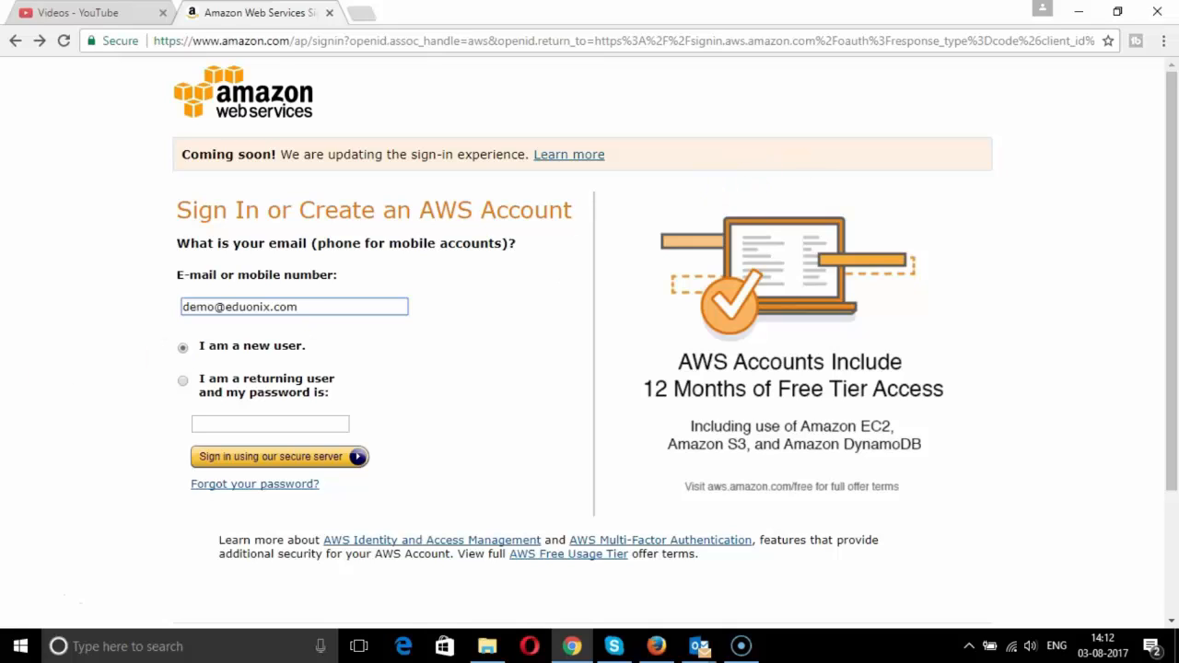
click(181, 349)
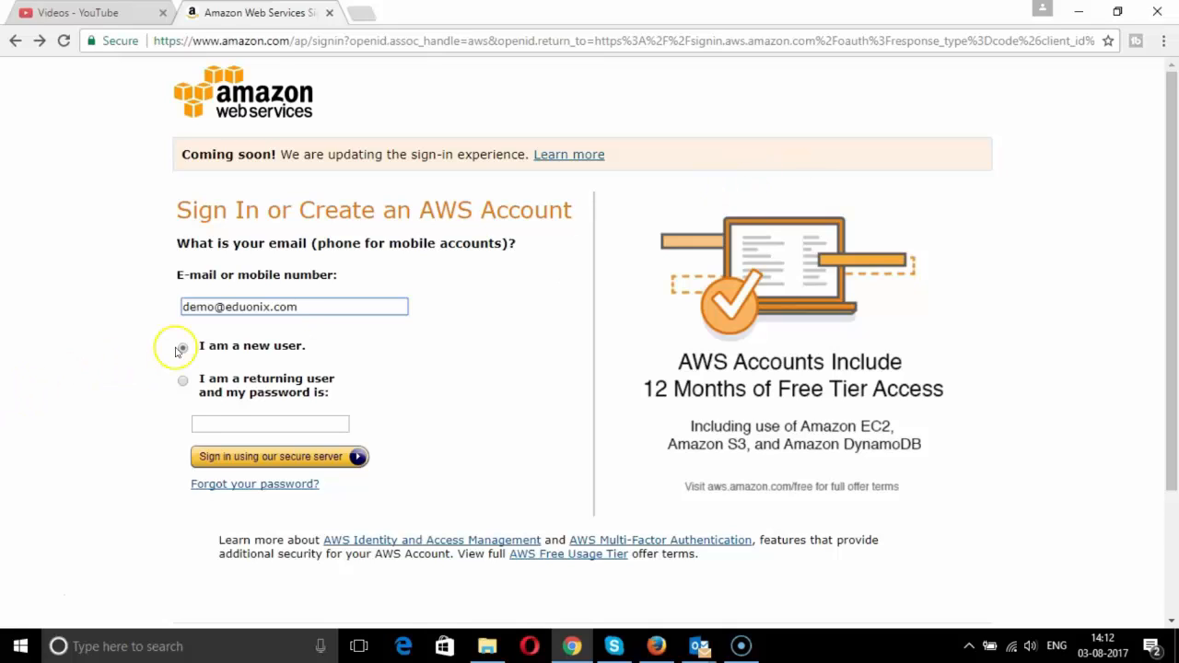
click(259, 457)
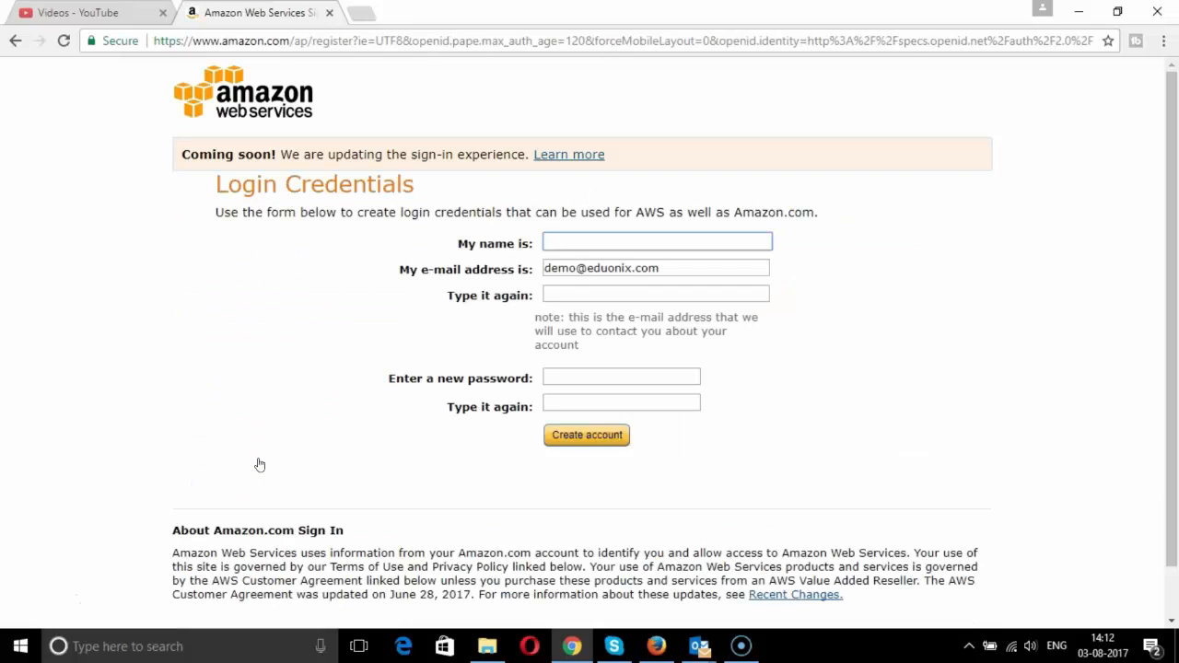
- Fill in the account holder's name, re-enter the e-mail and a password, then create the account
click(562, 246)
text(Tanvi)
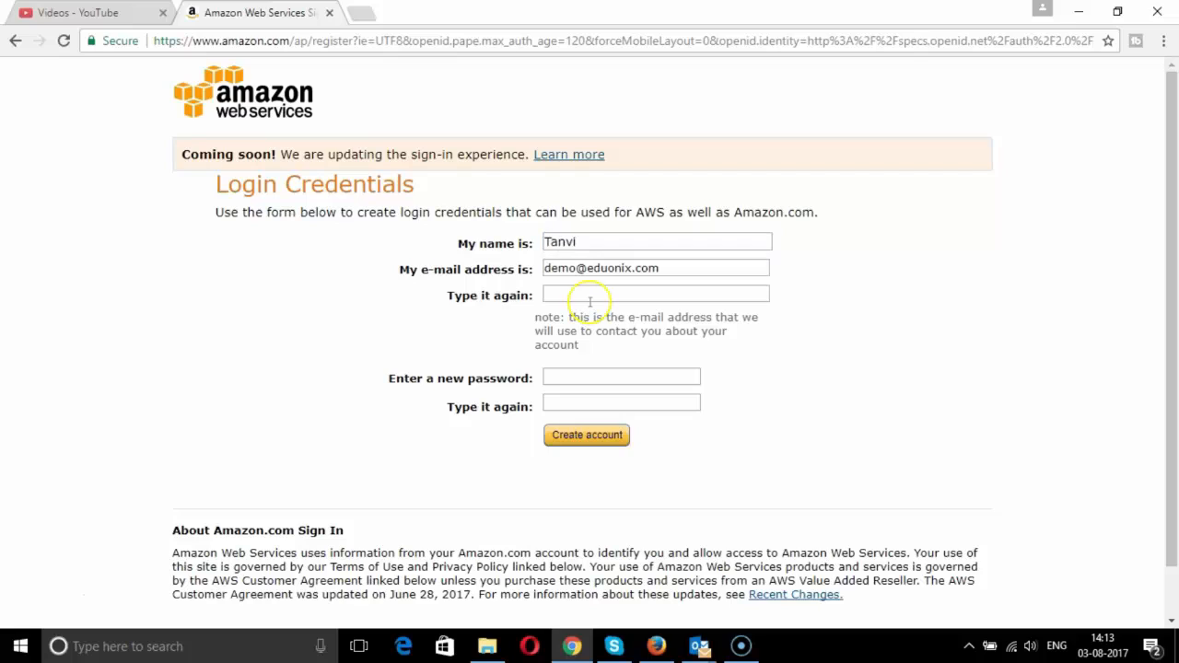
click(590, 295)
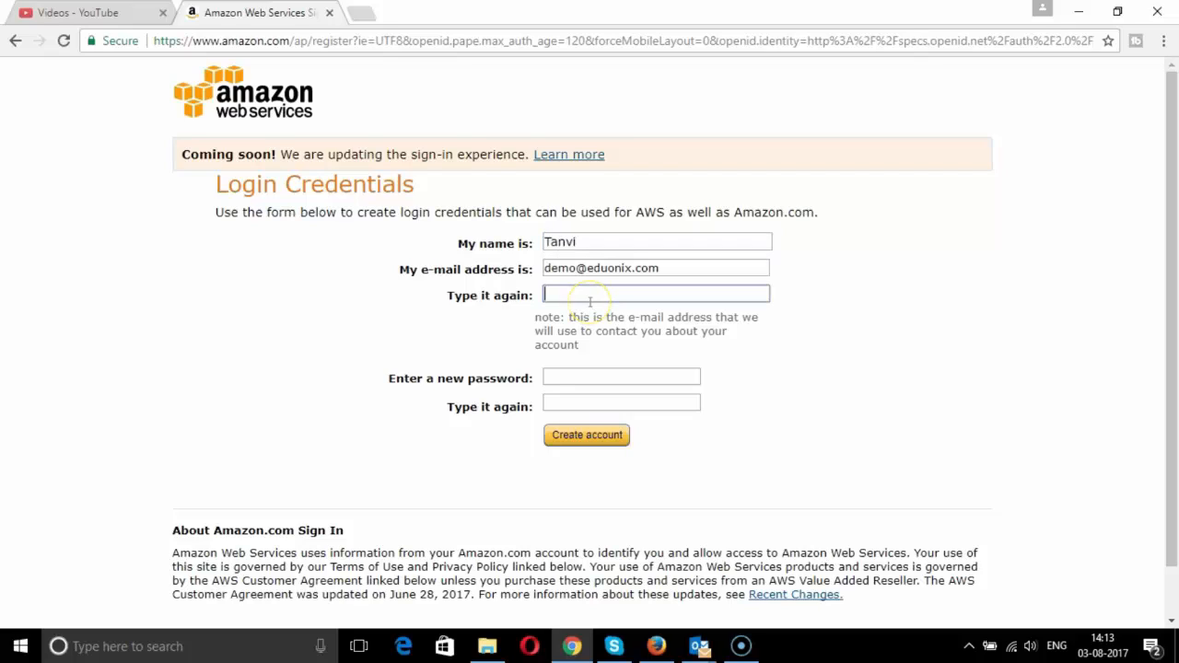
click(579, 379)
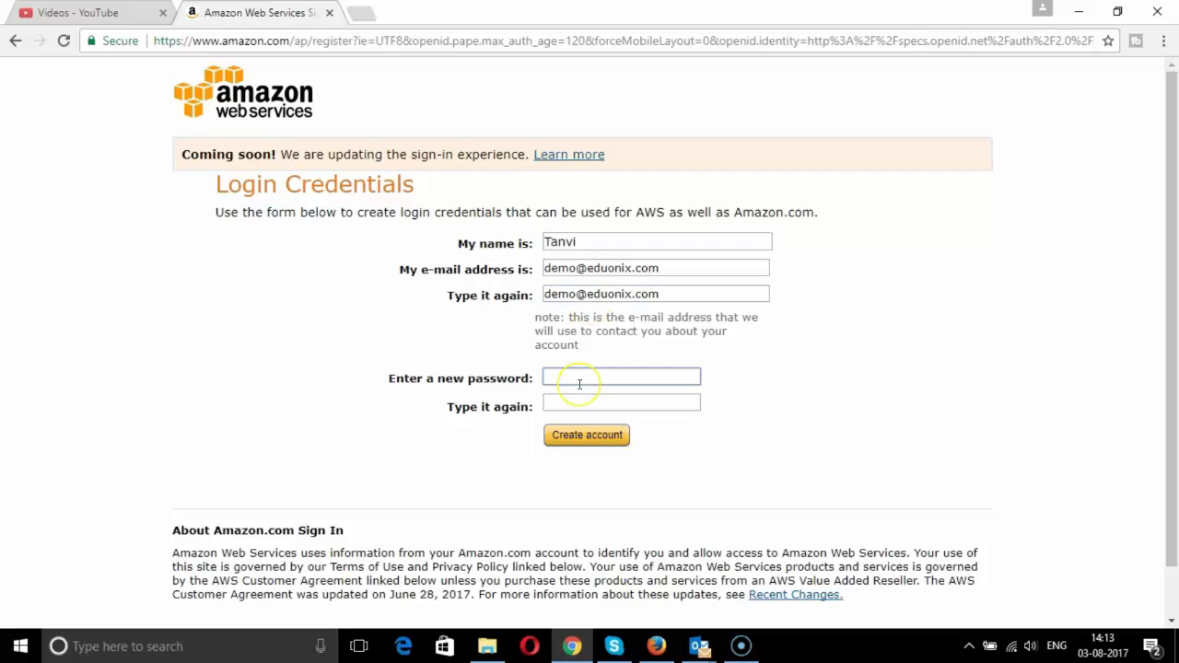
text(•••)
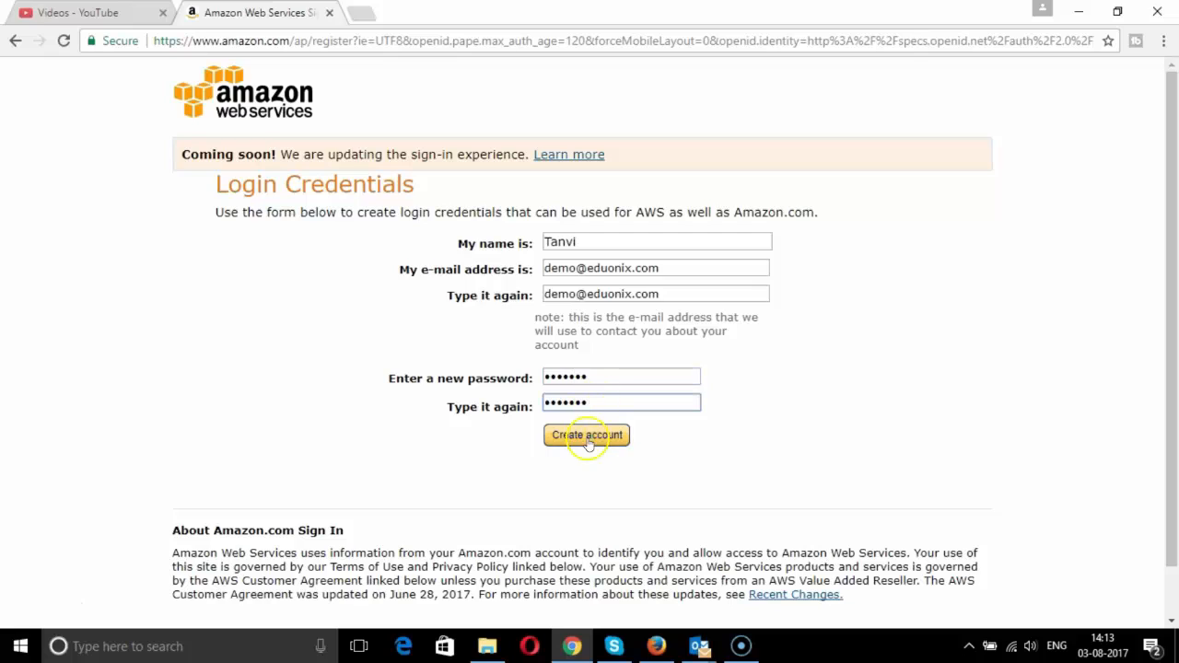
click(587, 438)
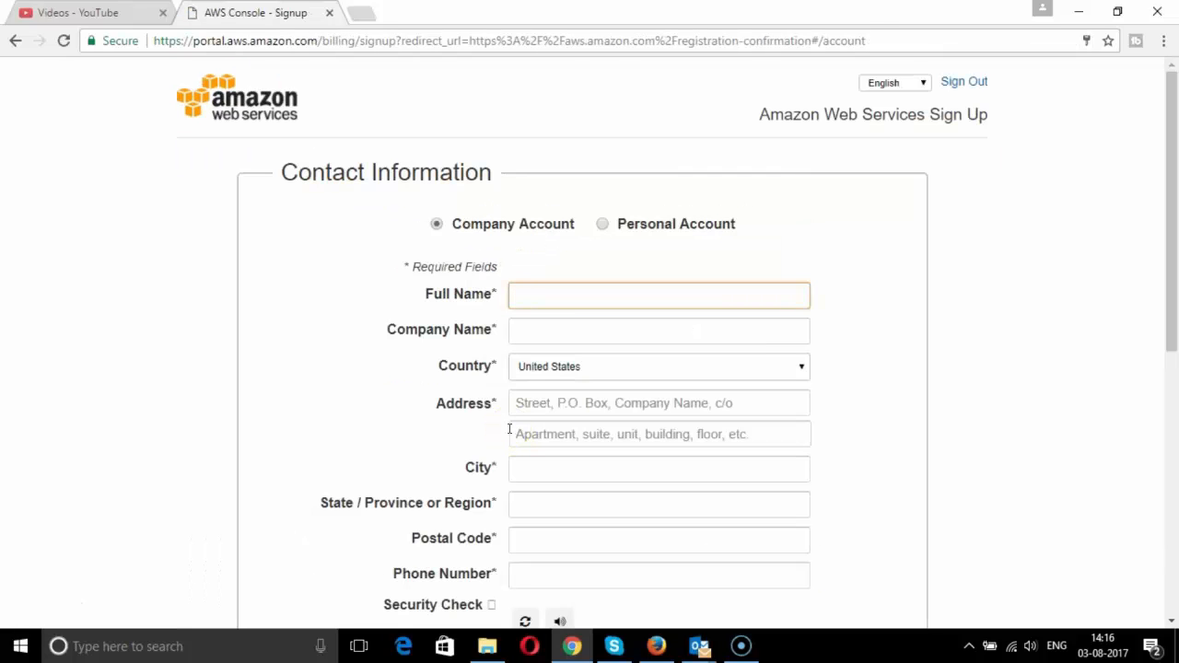
- Enter the contact's full name, street address, city Mumbai, state Maharashtra and postal code
text(Tanvi)
click(547, 330)
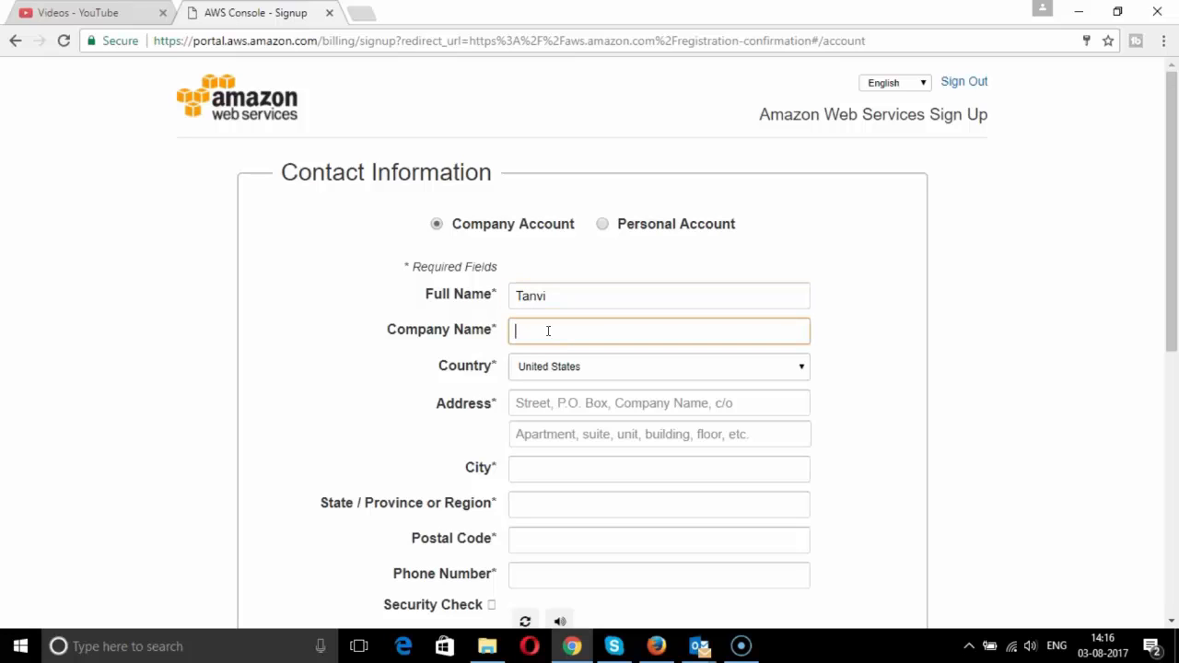
text(W)
click(543, 439)
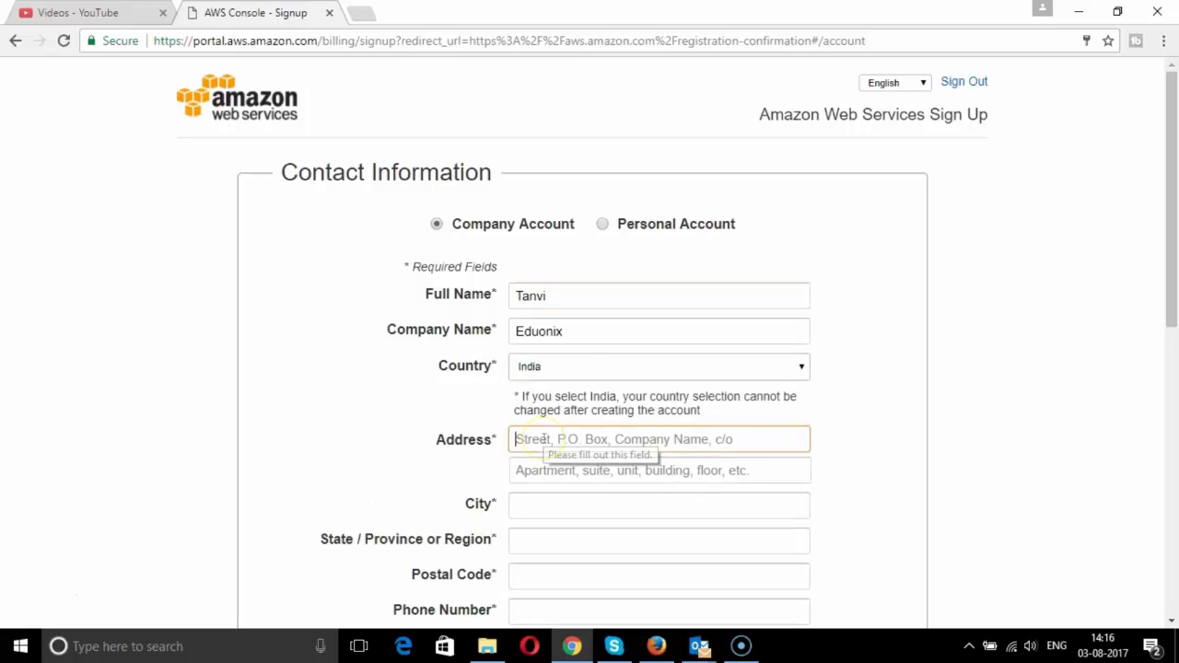
text(India)
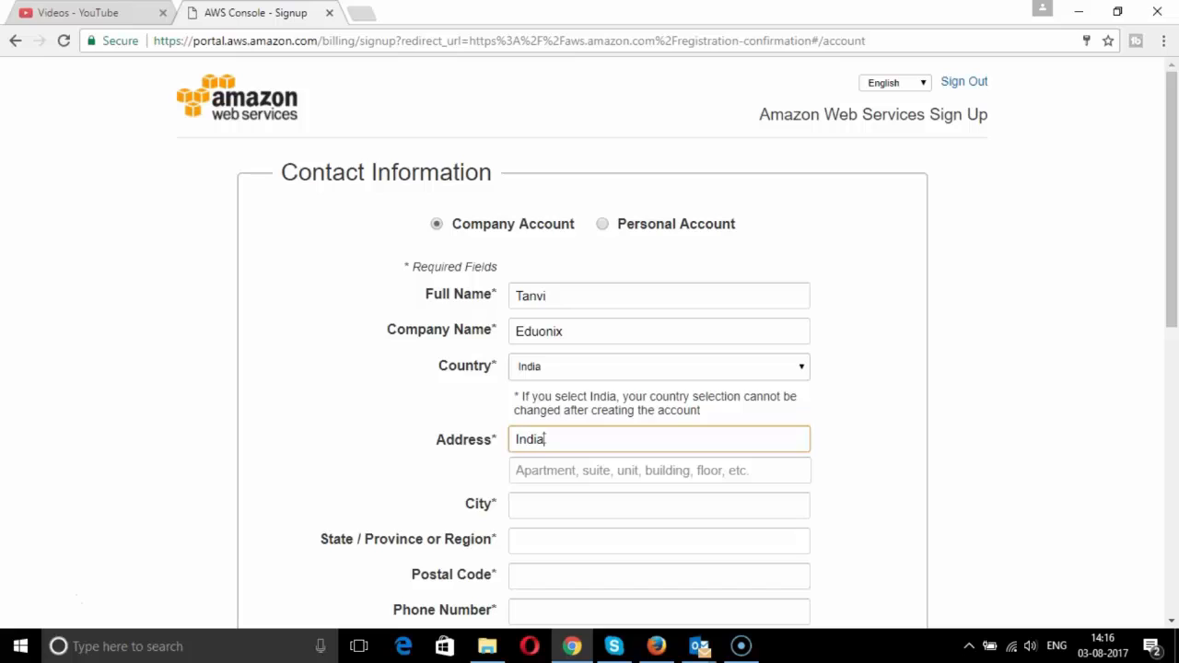
click(561, 503)
text(Mumbai)
click(552, 540)
text(Maharashtra)
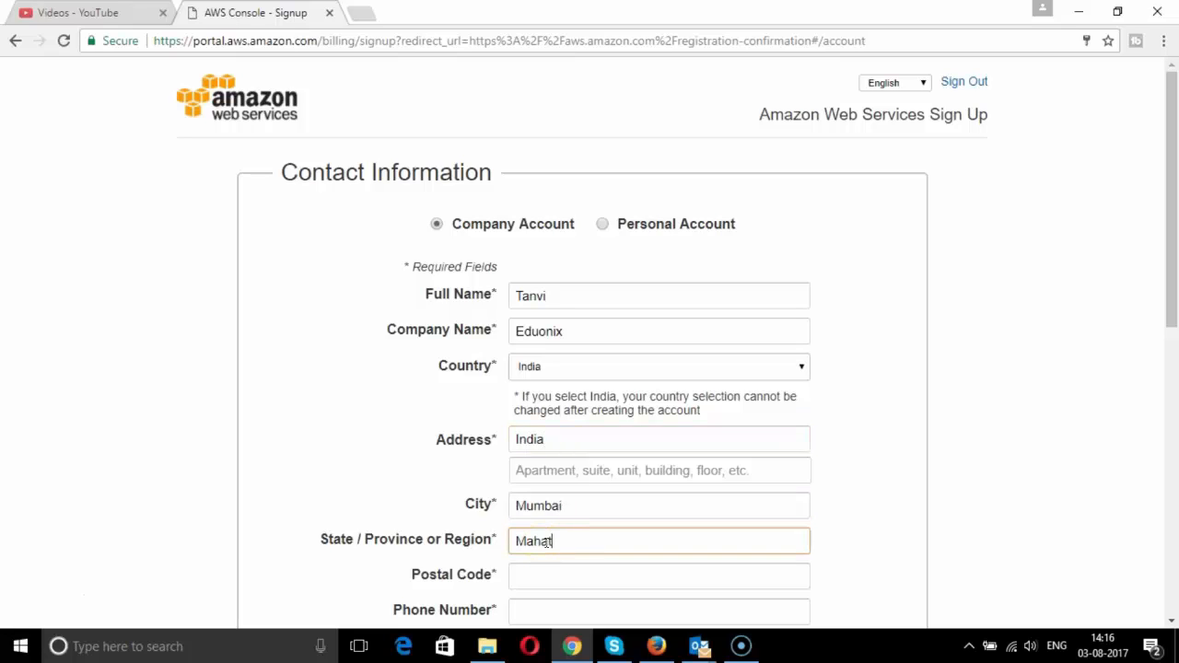
click(559, 576)
text(400)
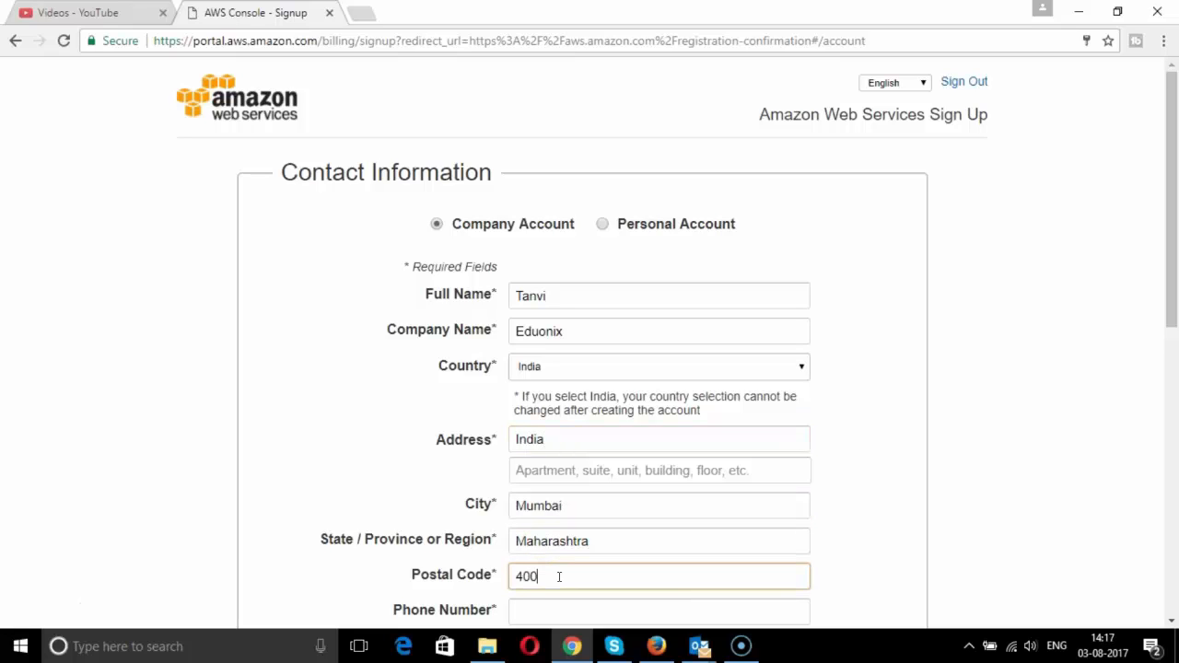
text(103)
- Add the contact phone number and the security check characters
scroll(559, 577, down, 2)
click(562, 436)
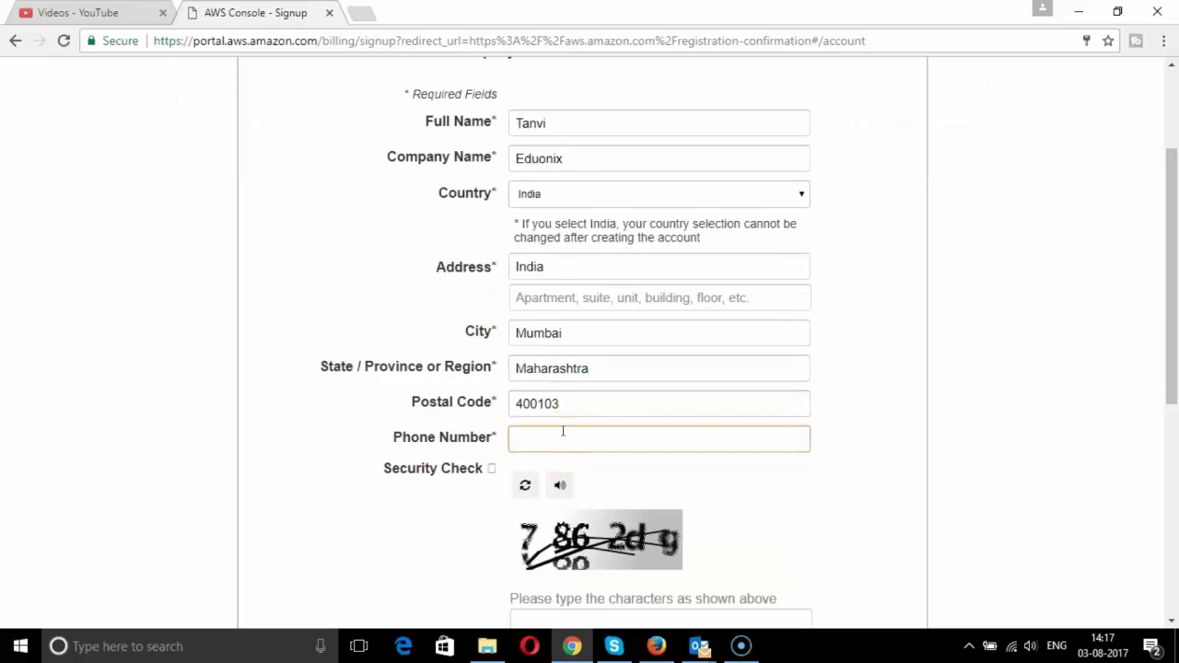
scroll(562, 431, down, 2)
click(565, 453)
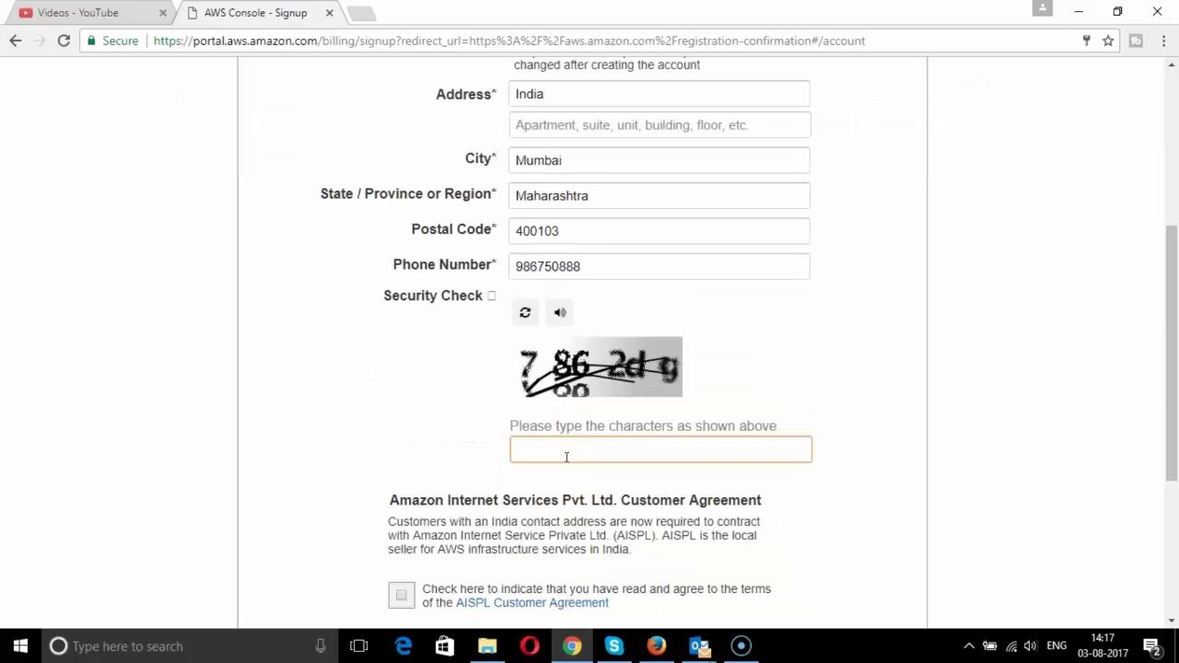
text(7862dg)
scroll(401, 425, down, 2)
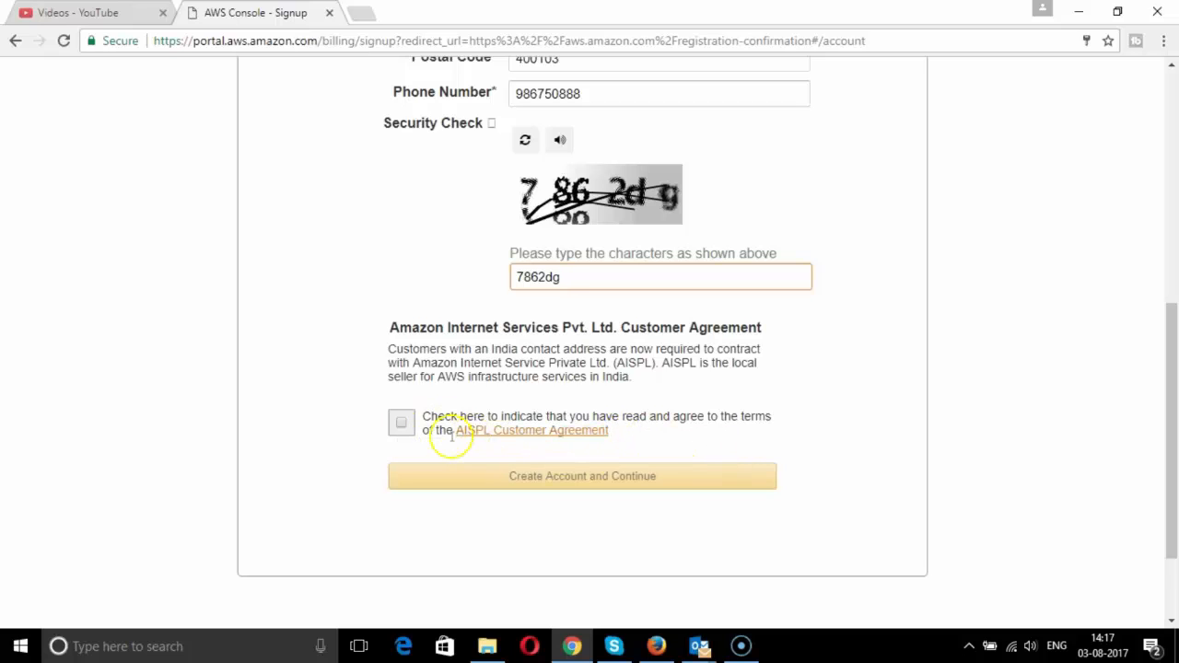
- Accept the AISPL Customer Agreement and submit, retrying with corrected security characters
click(400, 423)
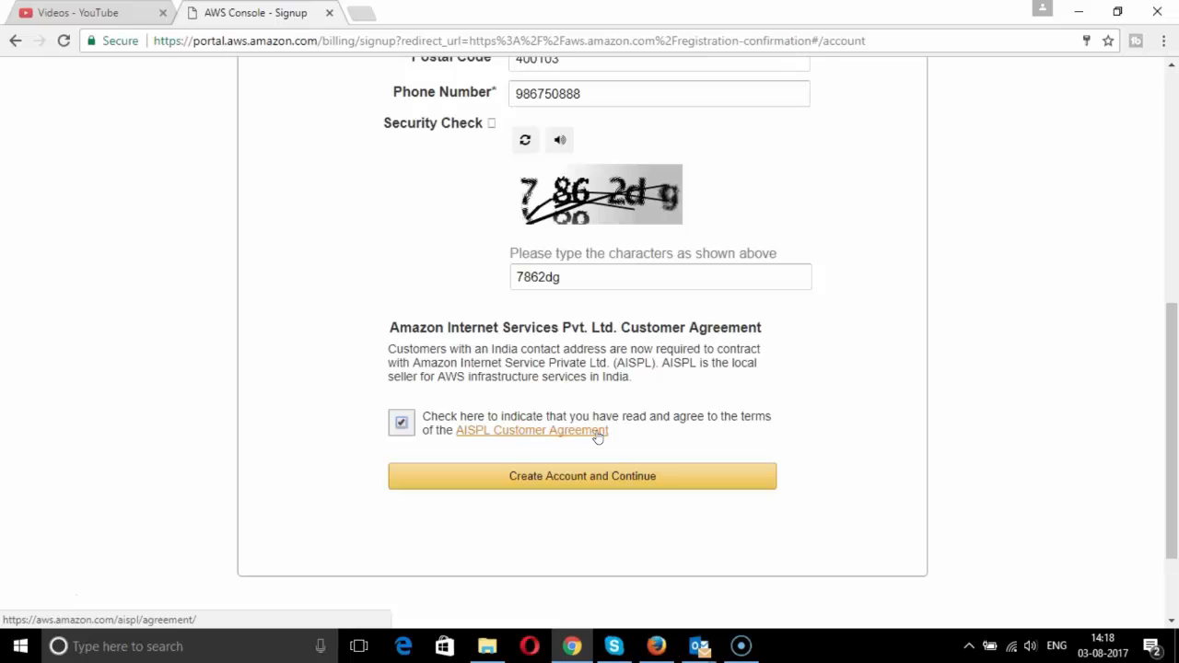
click(689, 476)
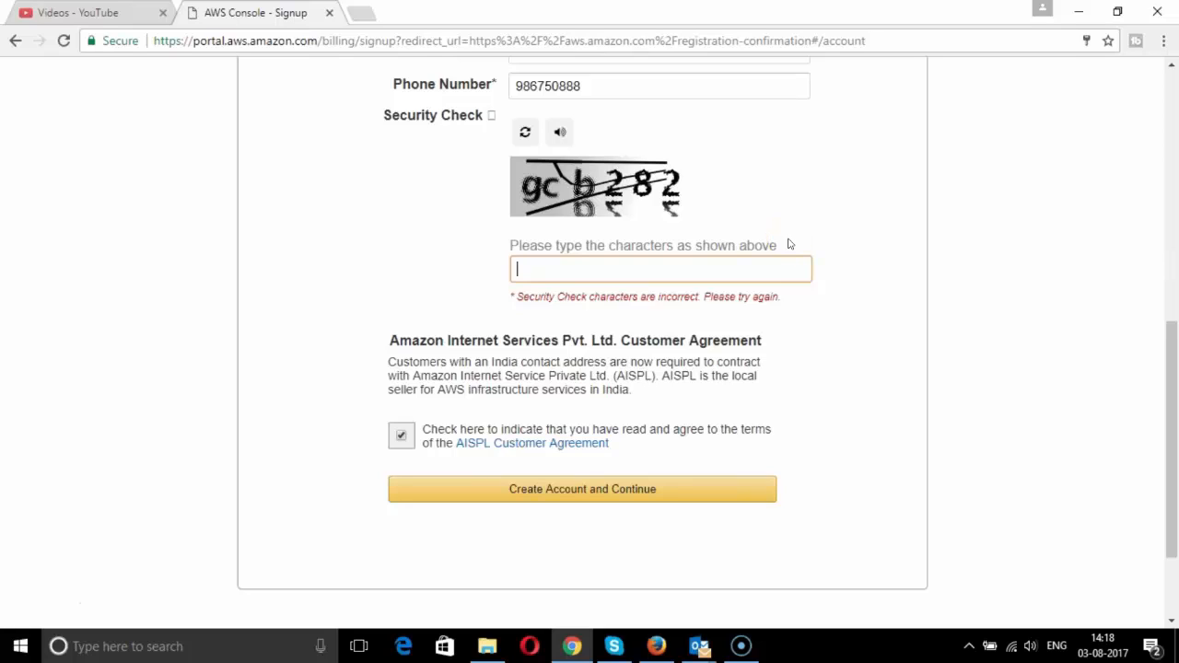
text(gcb282)
key(Return)
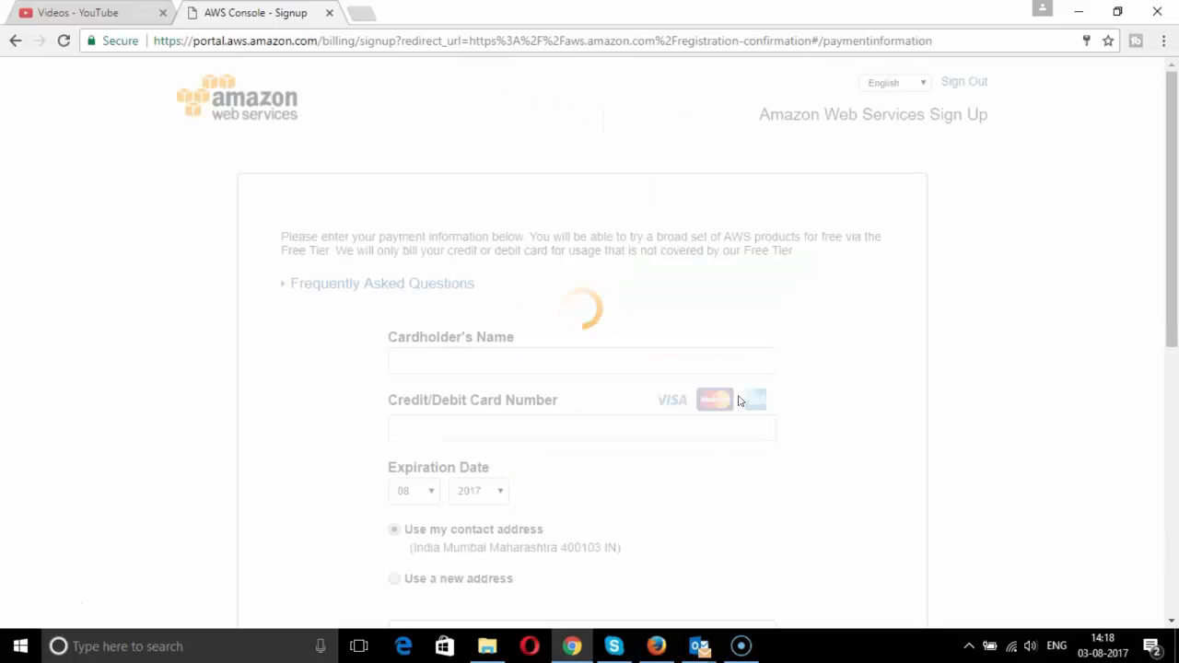
- In full screen, go through the card form's name, card number and different-billing-address option
key(F11)
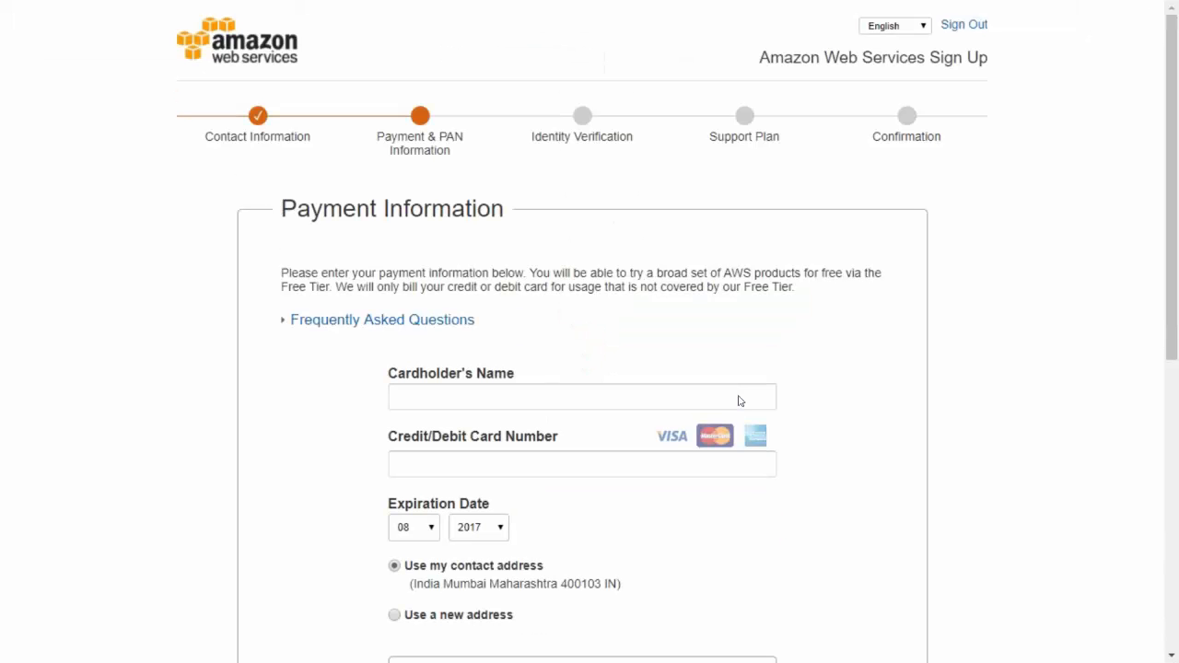
click(578, 397)
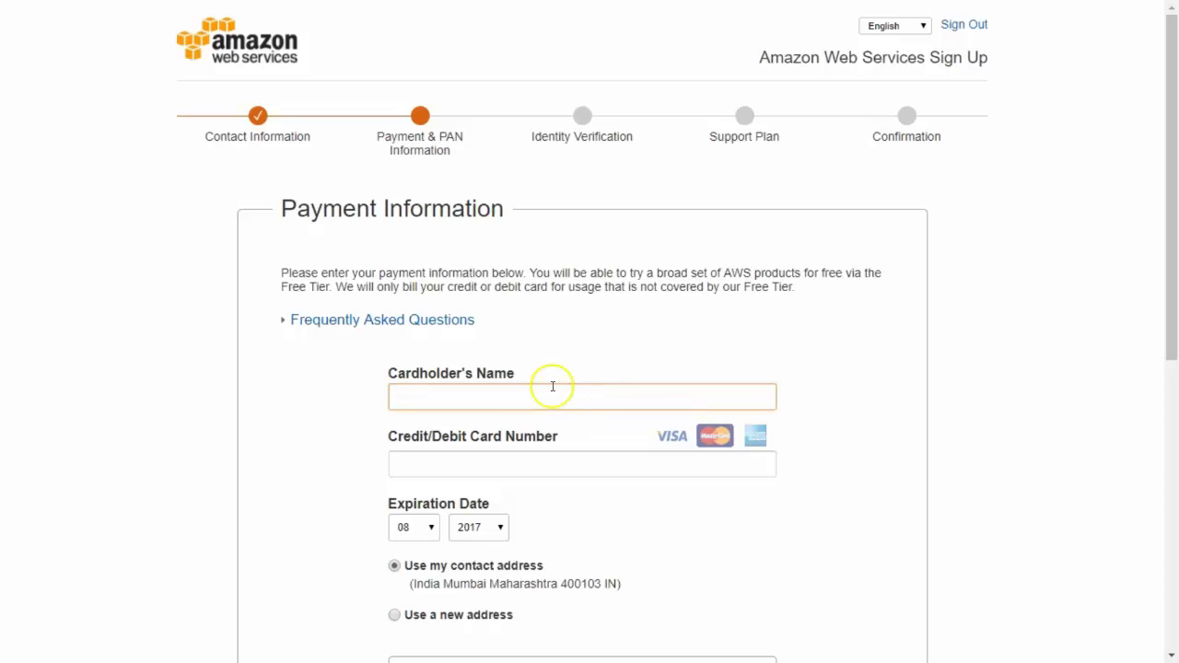
scroll(553, 387, down, 2)
click(520, 295)
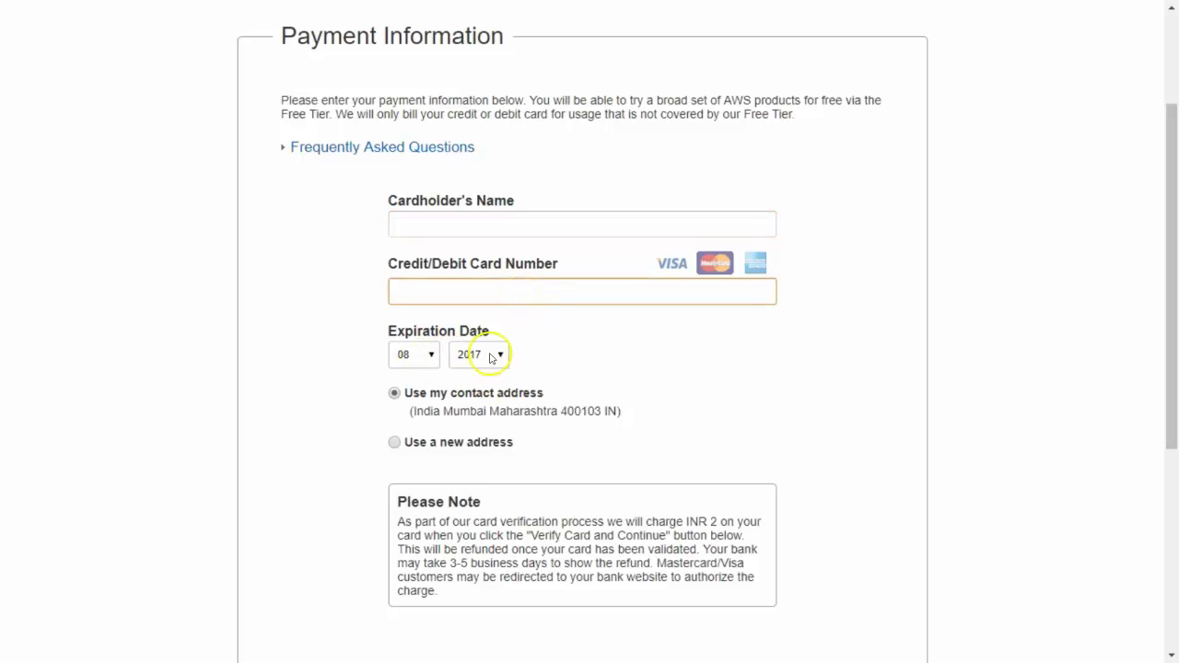
scroll(489, 380, down, 1)
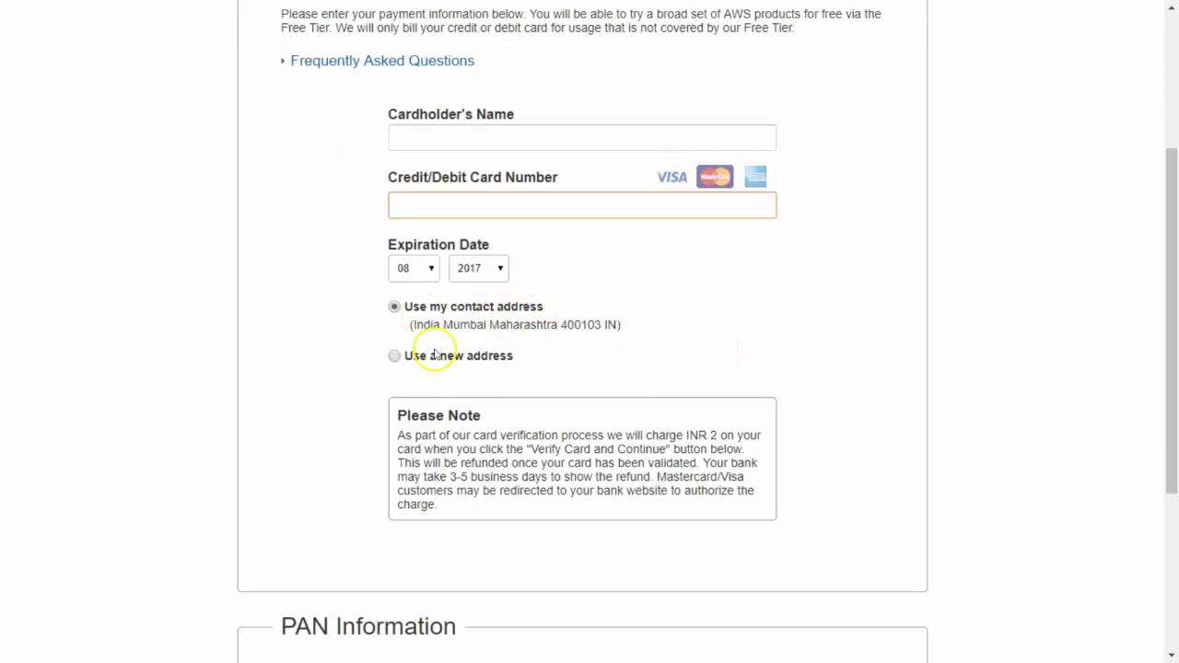
click(394, 356)
scroll(494, 386, down, 9)
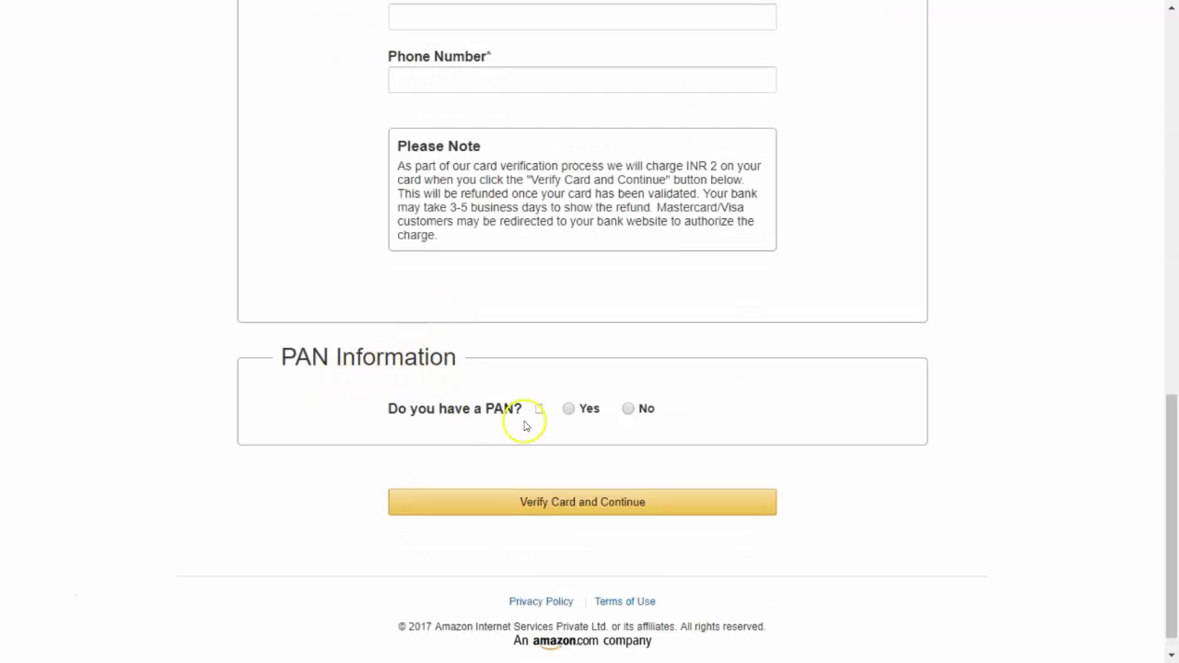
mouse_move(536, 414)
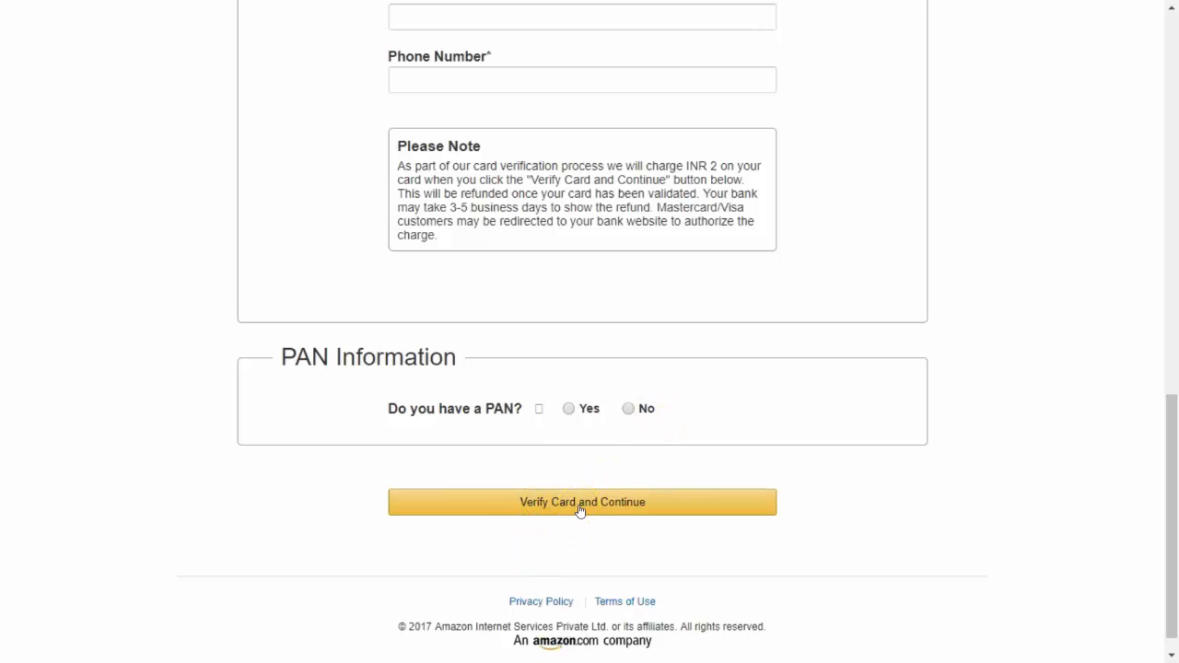
scroll(579, 510, up, 10)
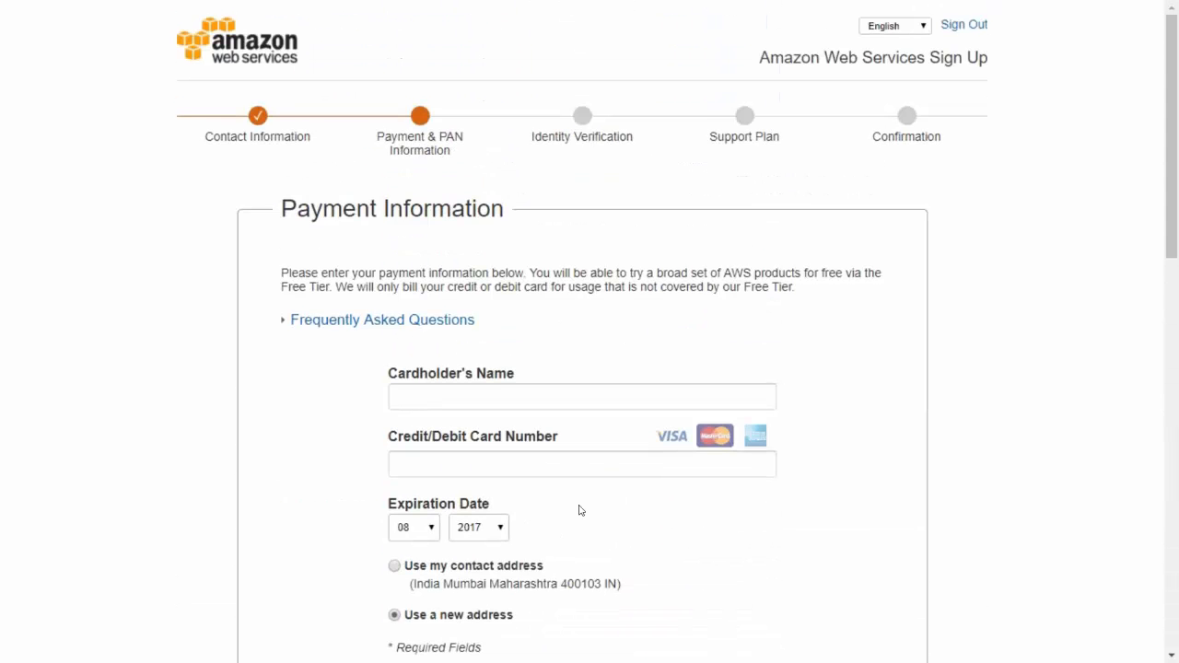
scroll(579, 510, down, 10)
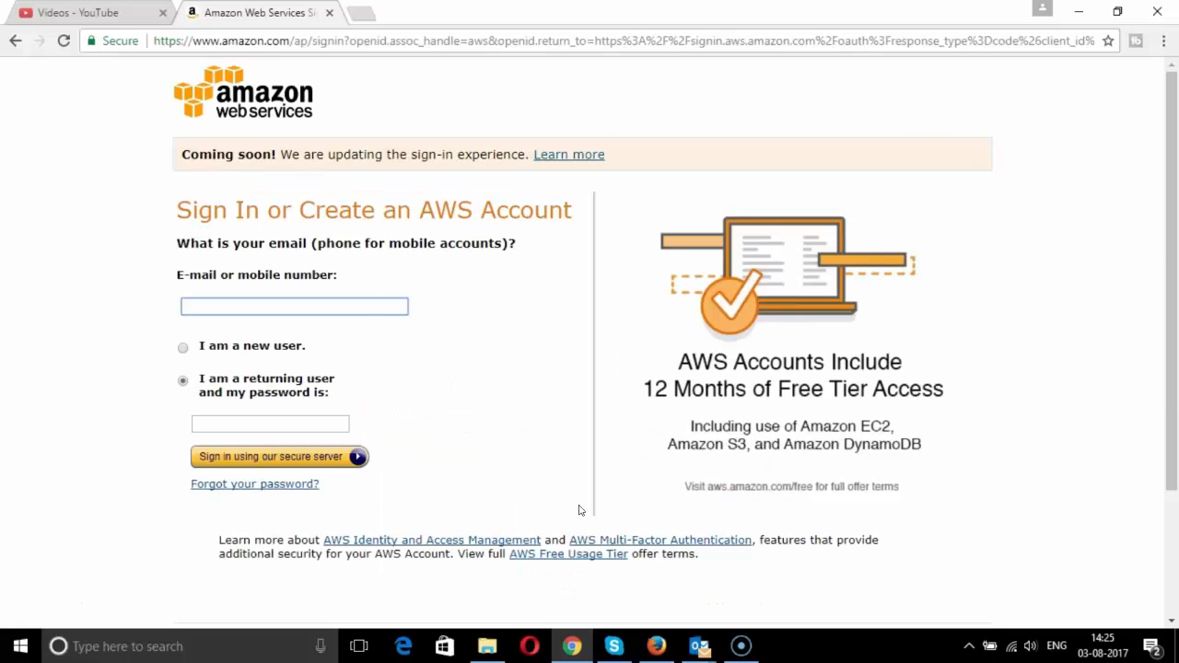
- Begin signing in by entering the account e-mail
click(369, 311)
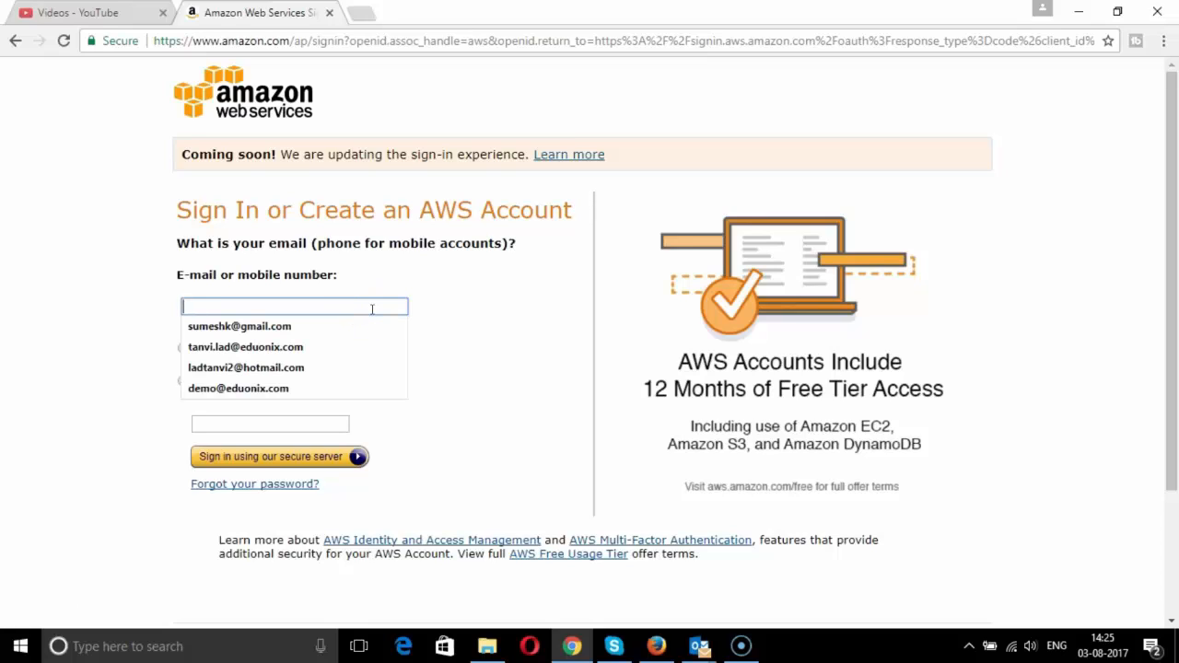
text(demo)
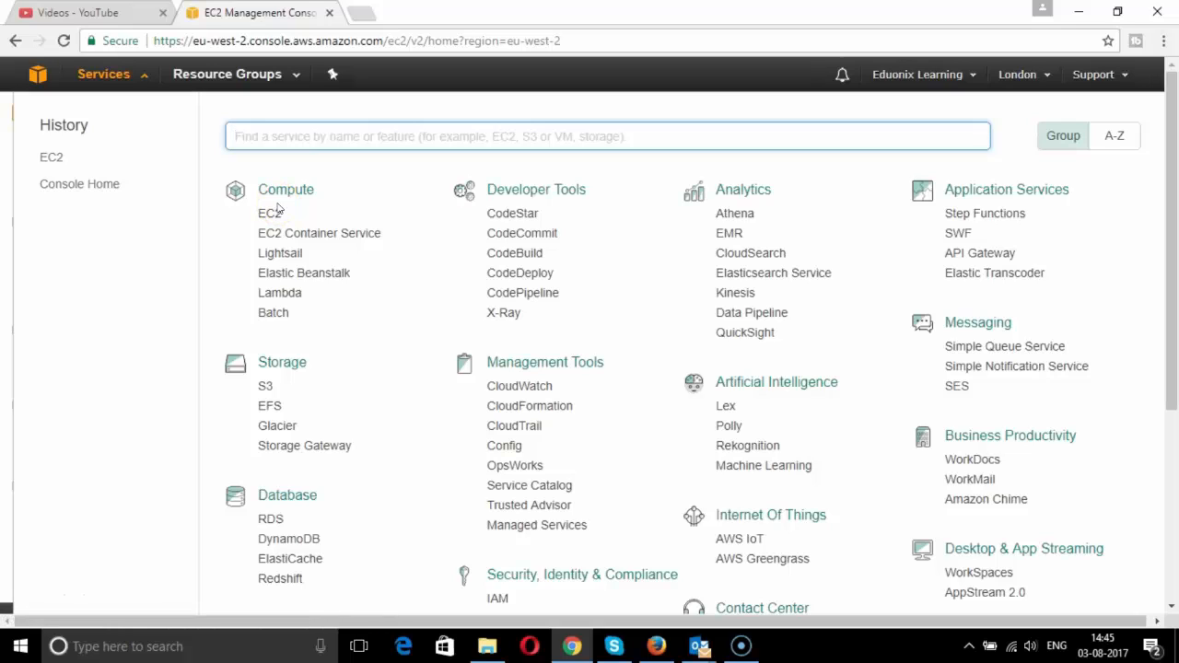
- Open the EC2 dashboard from Compute and bring up the region list, keeping London
click(274, 213)
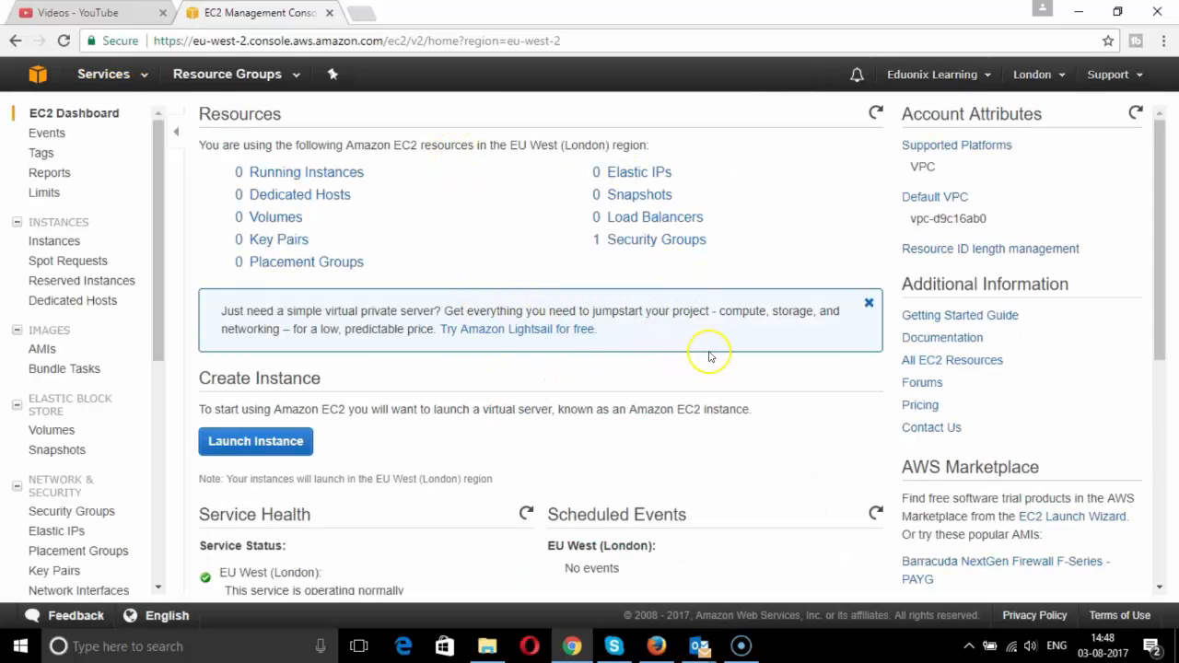
click(1059, 78)
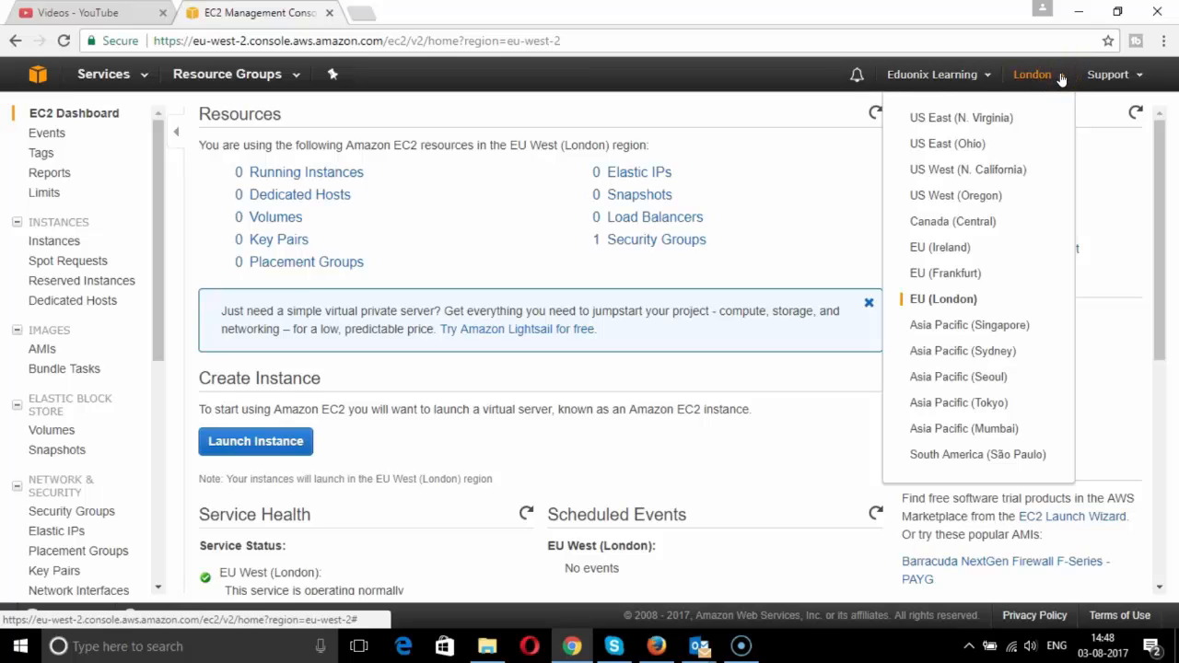
click(953, 465)
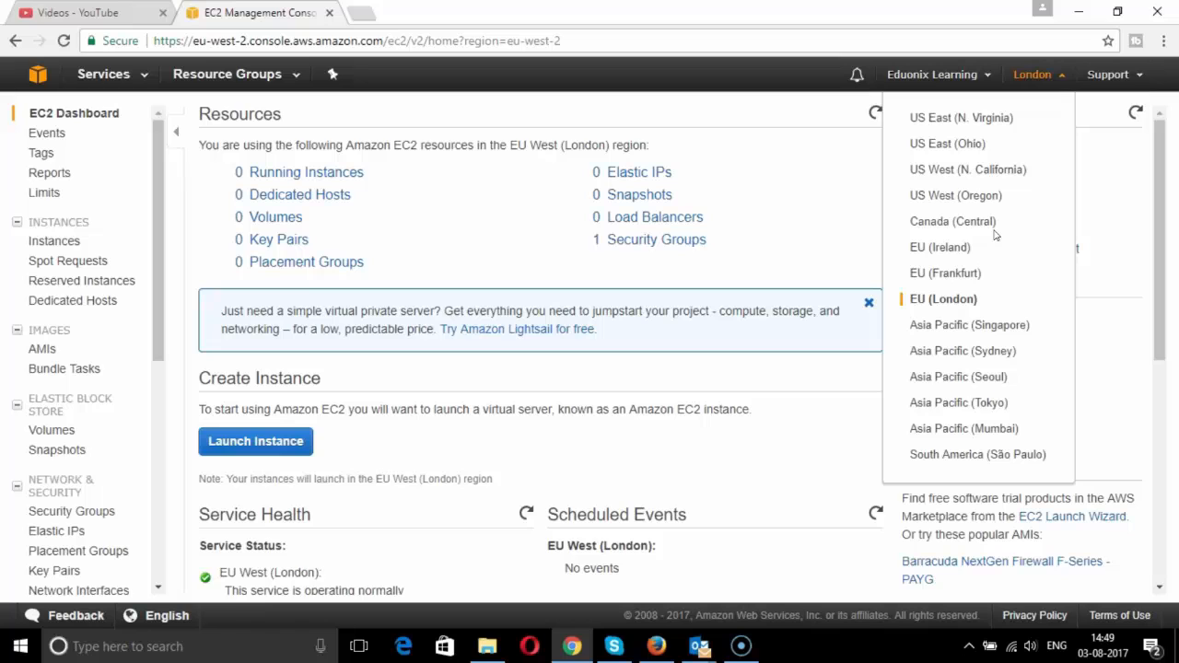
- Close the region list, launch a new instance and choose the Microsoft Windows Server 2016 Base AMI
click(772, 281)
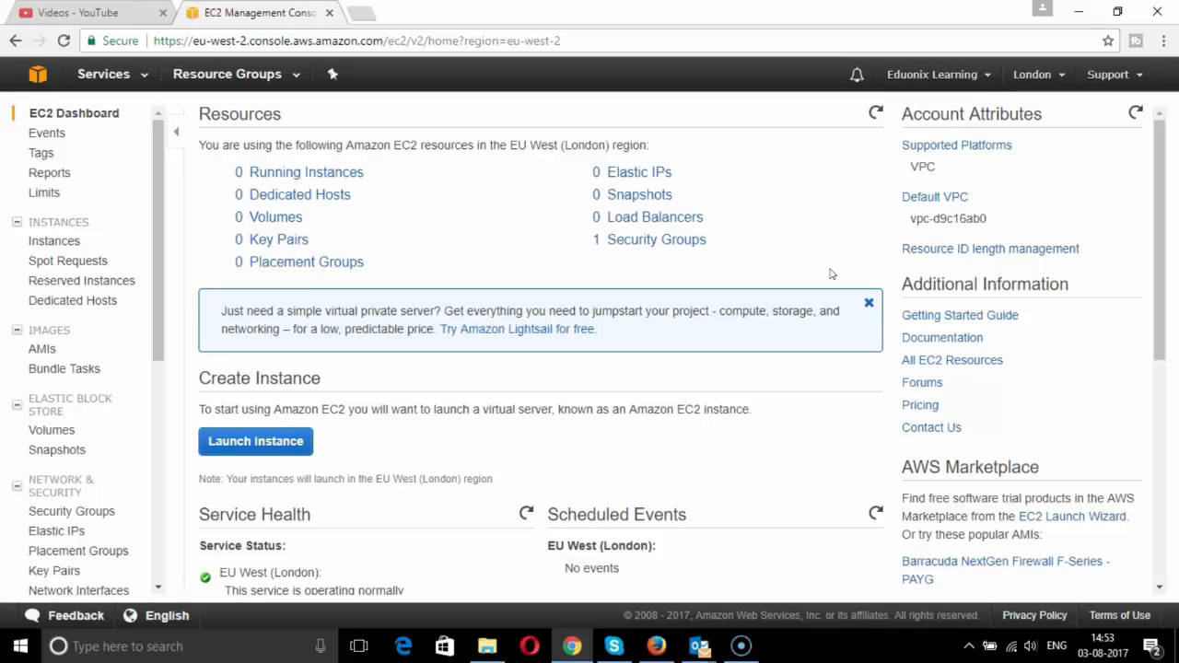
click(279, 443)
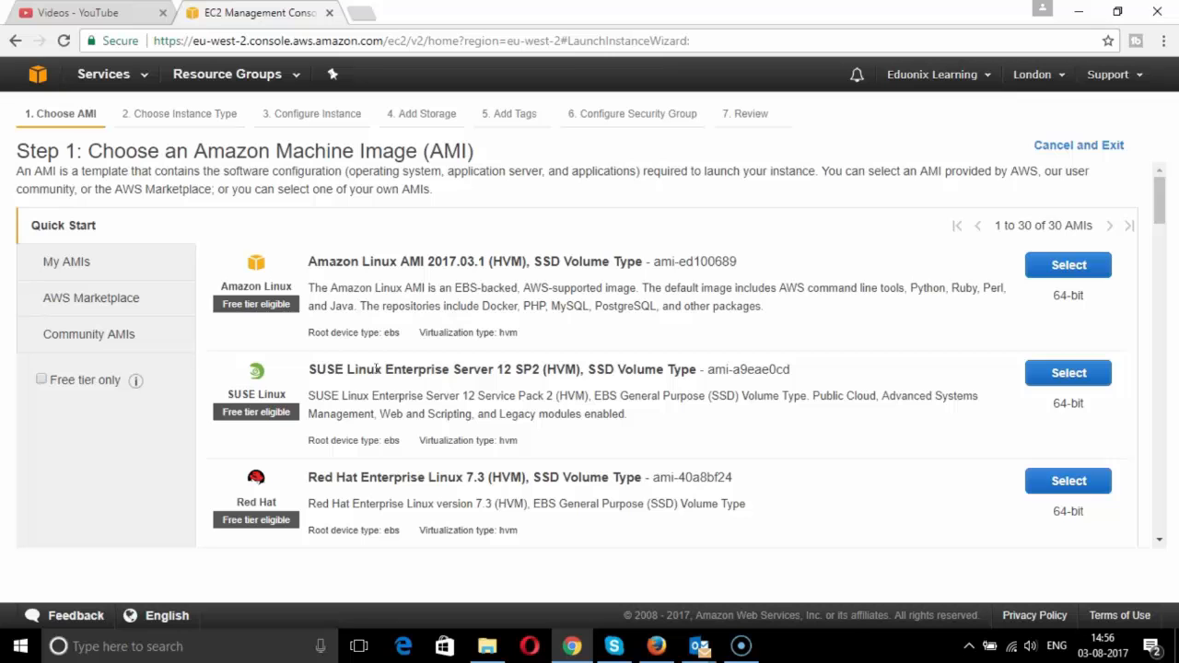
scroll(328, 434, down, 1)
scroll(329, 435, down, 9)
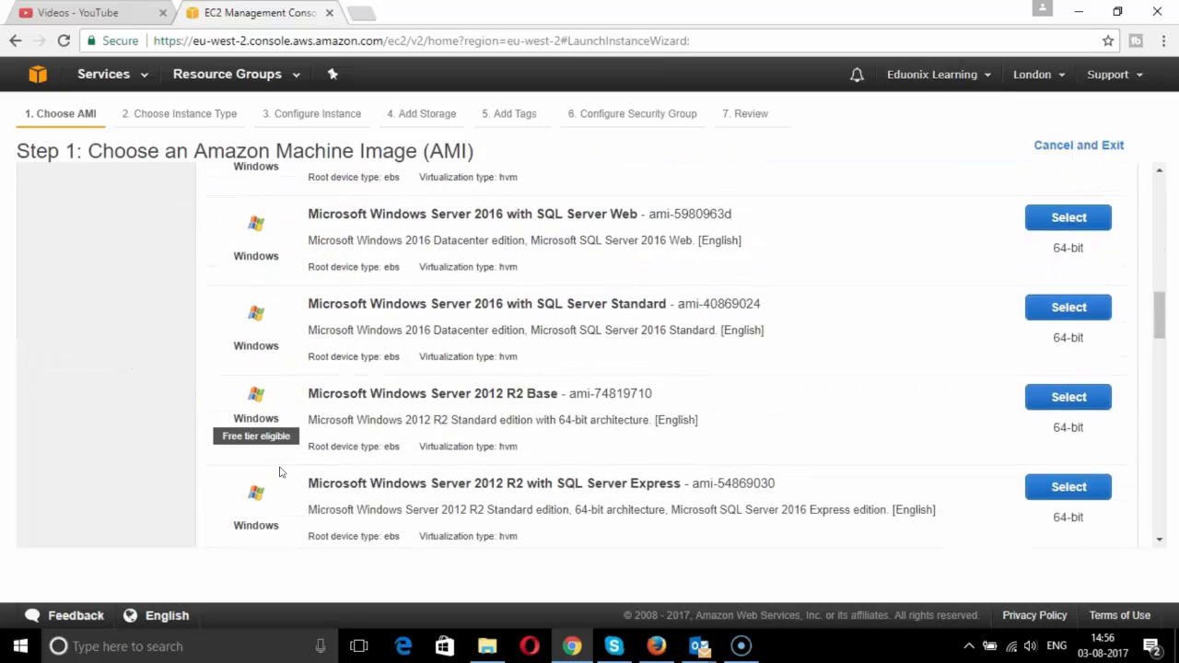
scroll(280, 471, up, 10)
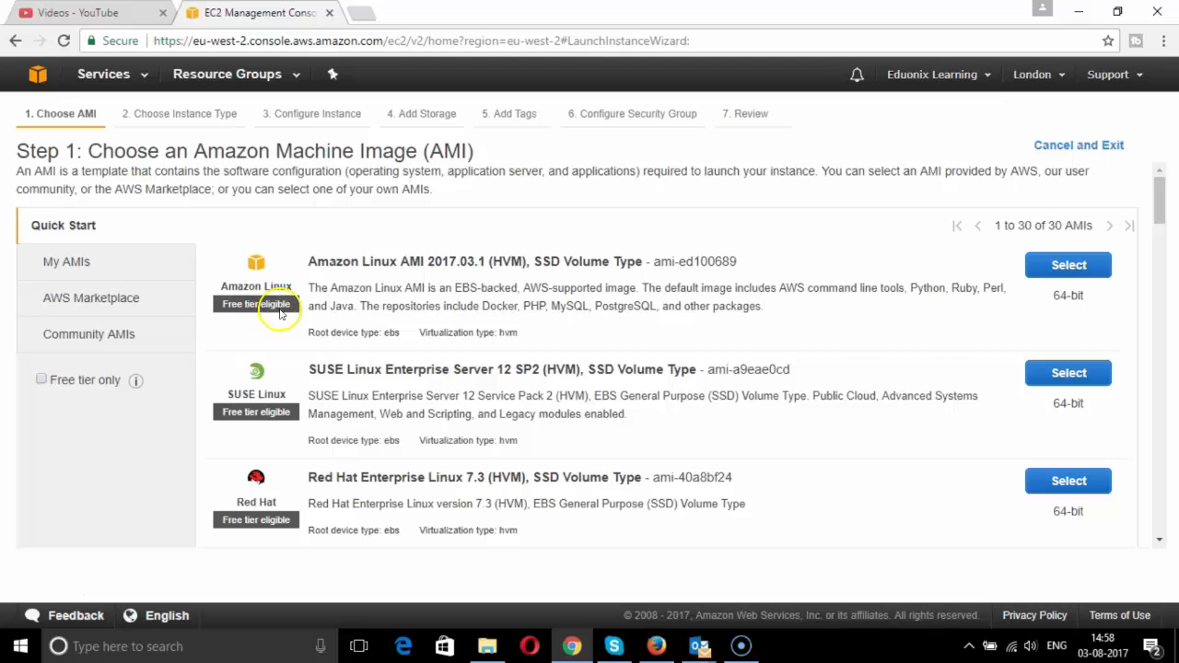
scroll(271, 359, down, 3)
scroll(272, 359, down, 10)
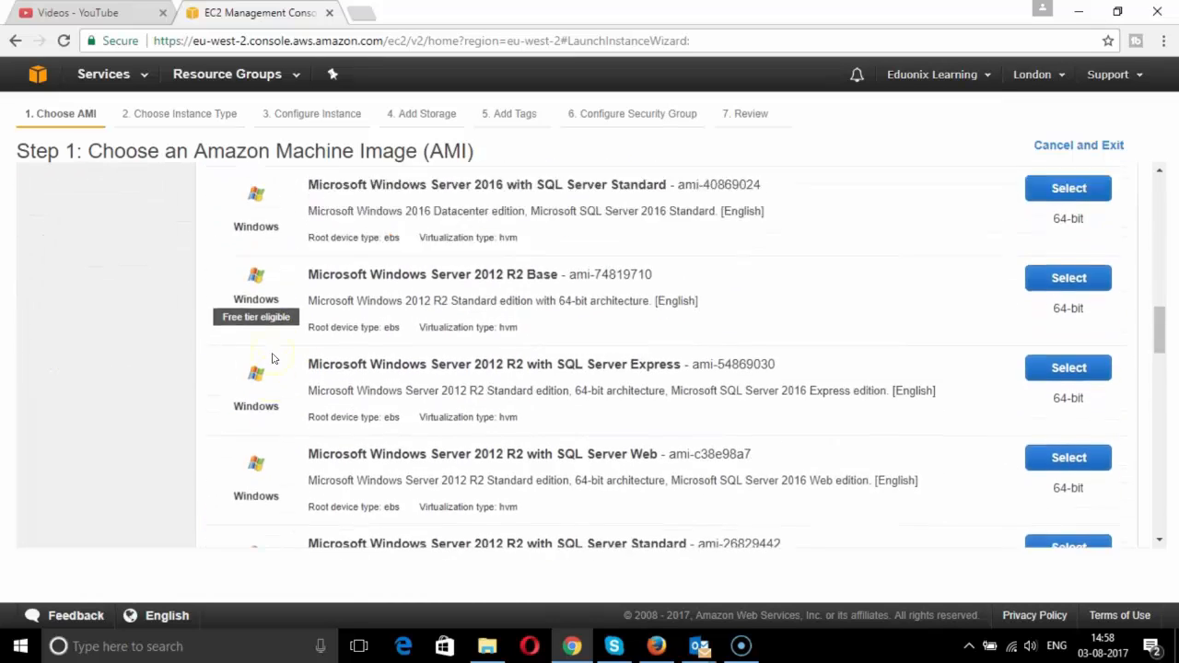
scroll(195, 334, up, 10)
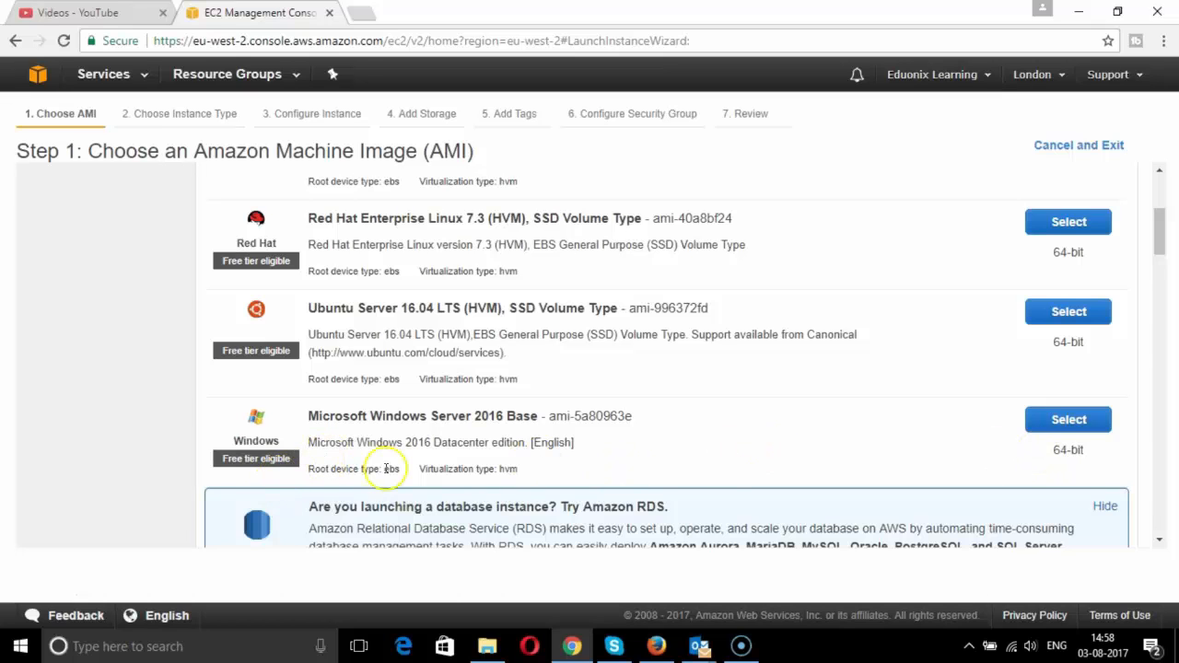
click(1067, 419)
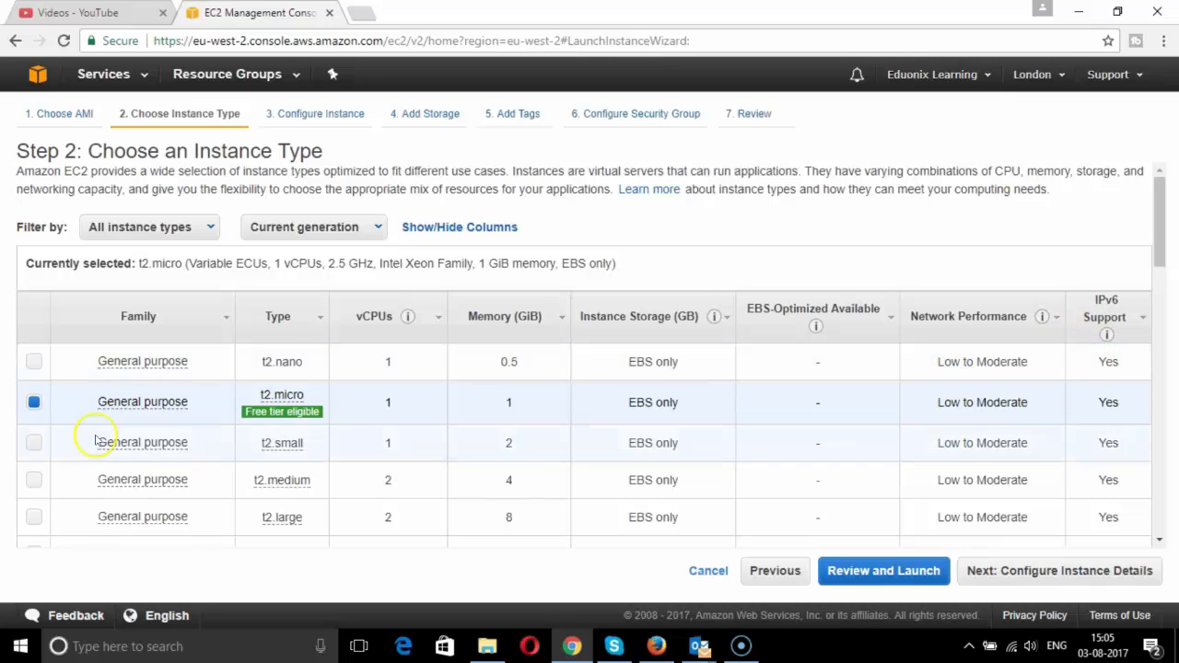
- Review the instance type table with the free-tier t2.micro row checked
mouse_move(181, 525)
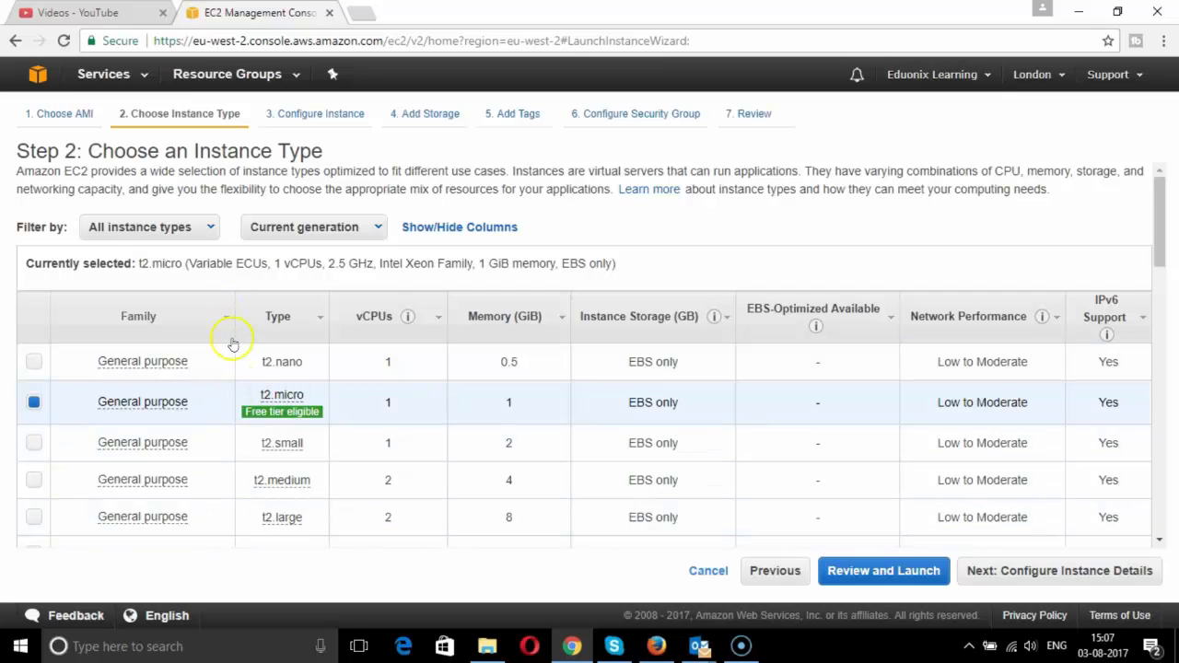
mouse_move(269, 416)
- Go to instance details and set the subnet to subnet-01ba4d4c, the default in eu-west-2b
click(1066, 571)
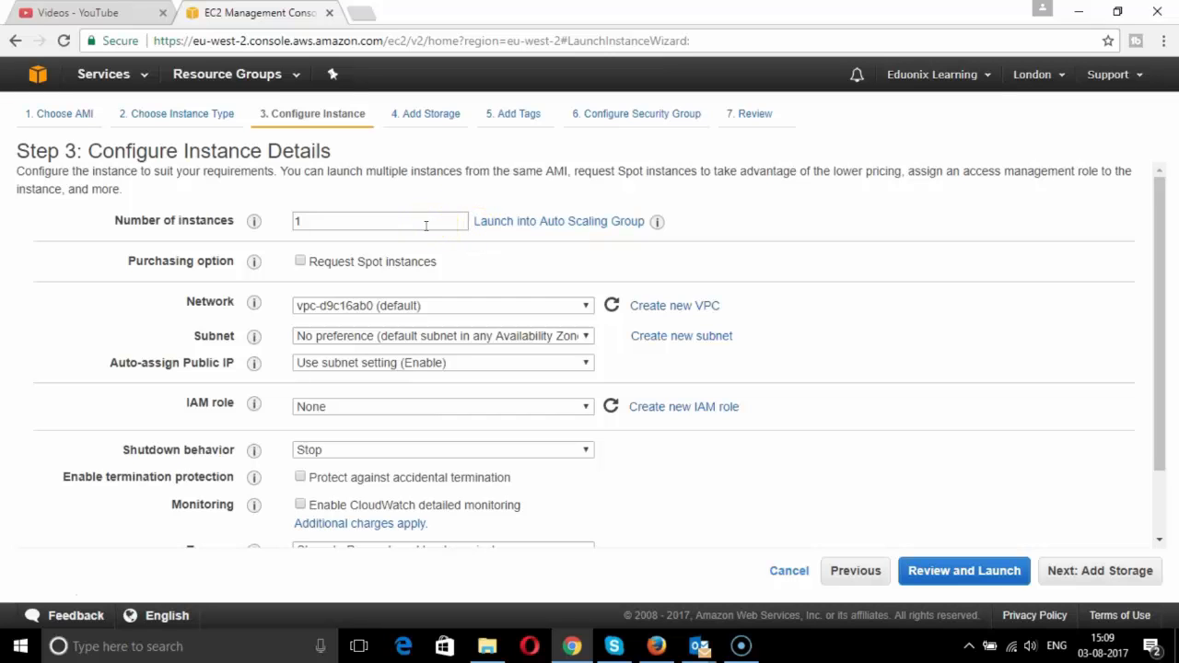
mouse_move(258, 303)
click(368, 314)
click(586, 338)
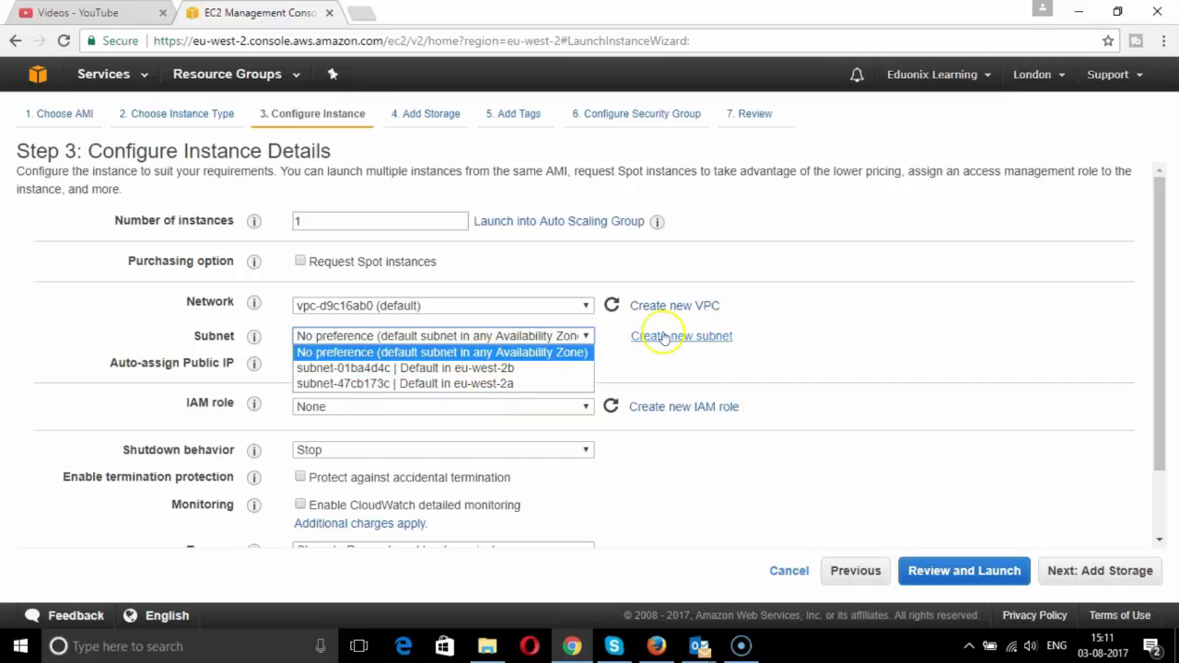
click(539, 367)
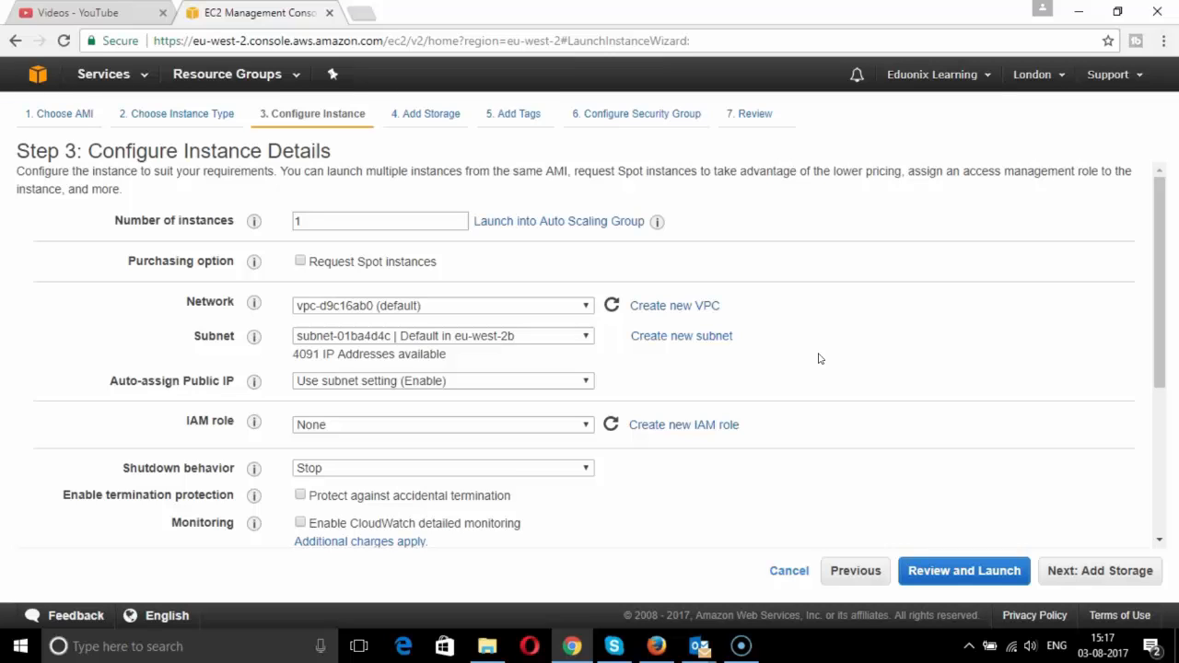
click(585, 381)
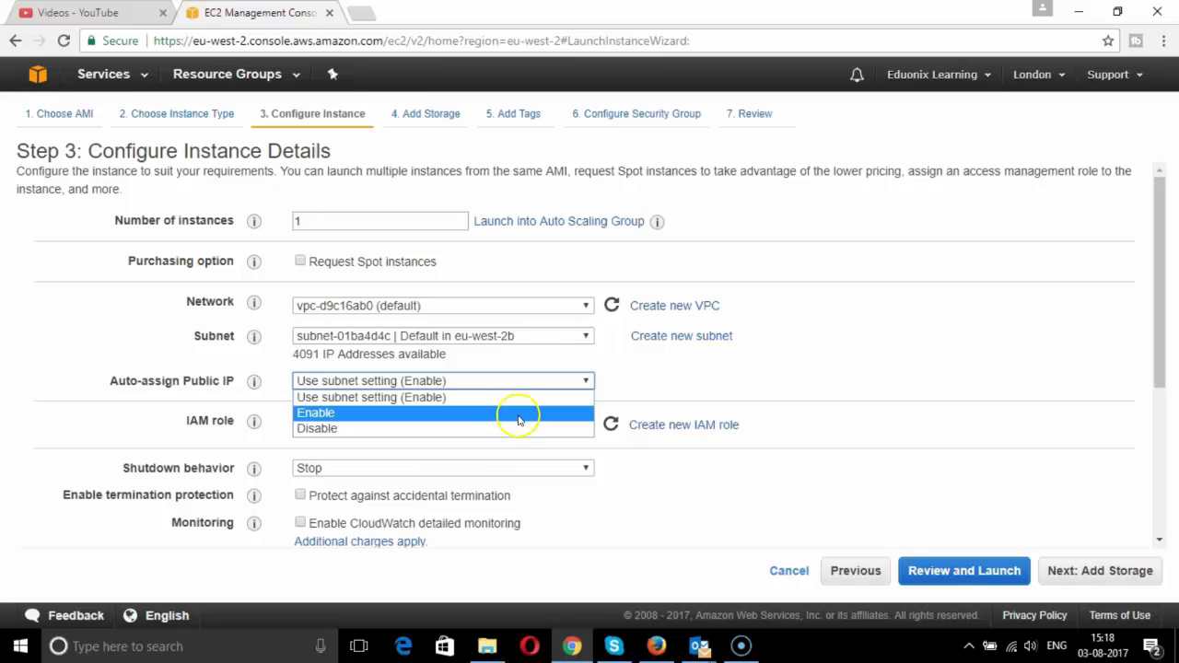
click(509, 448)
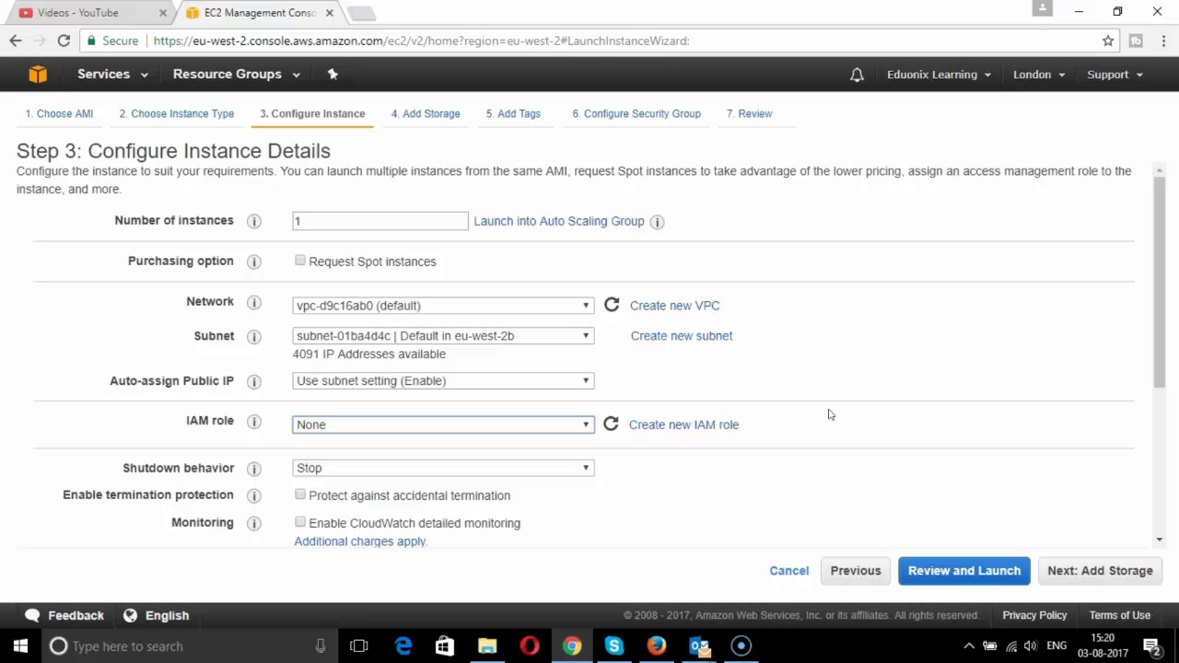
- Leave shutdown behaviour on Stop and tick termination protection and CloudWatch detailed monitoring
scroll(553, 452, down, 1)
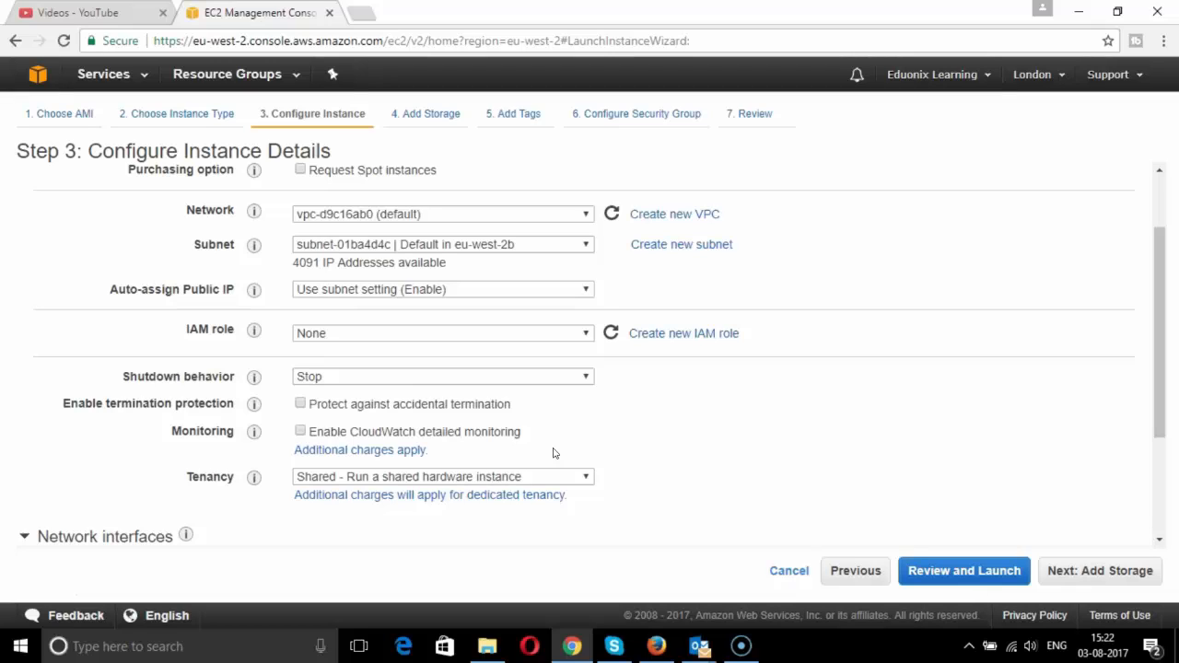
click(556, 423)
click(542, 377)
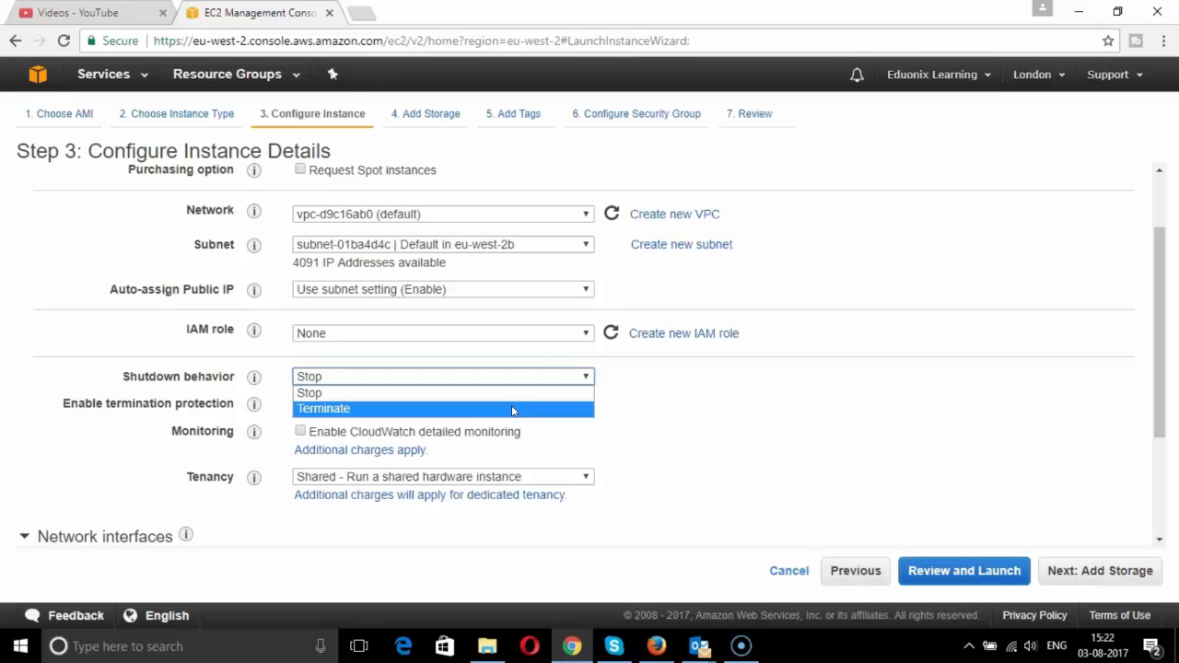
click(508, 392)
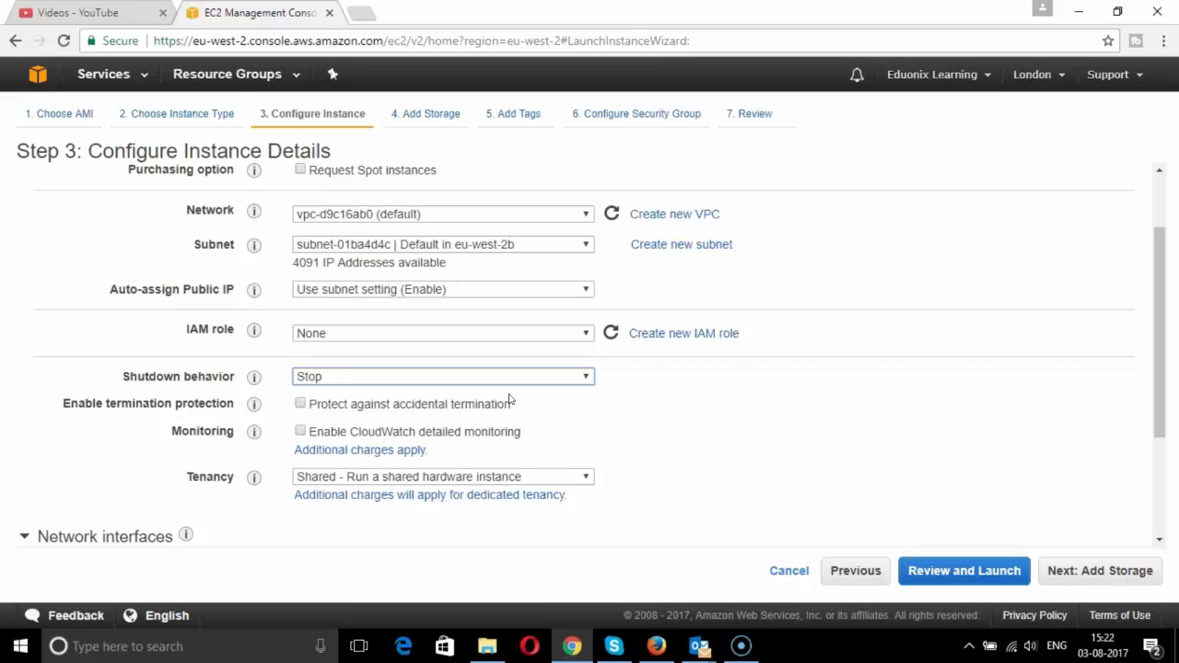
click(697, 457)
click(300, 405)
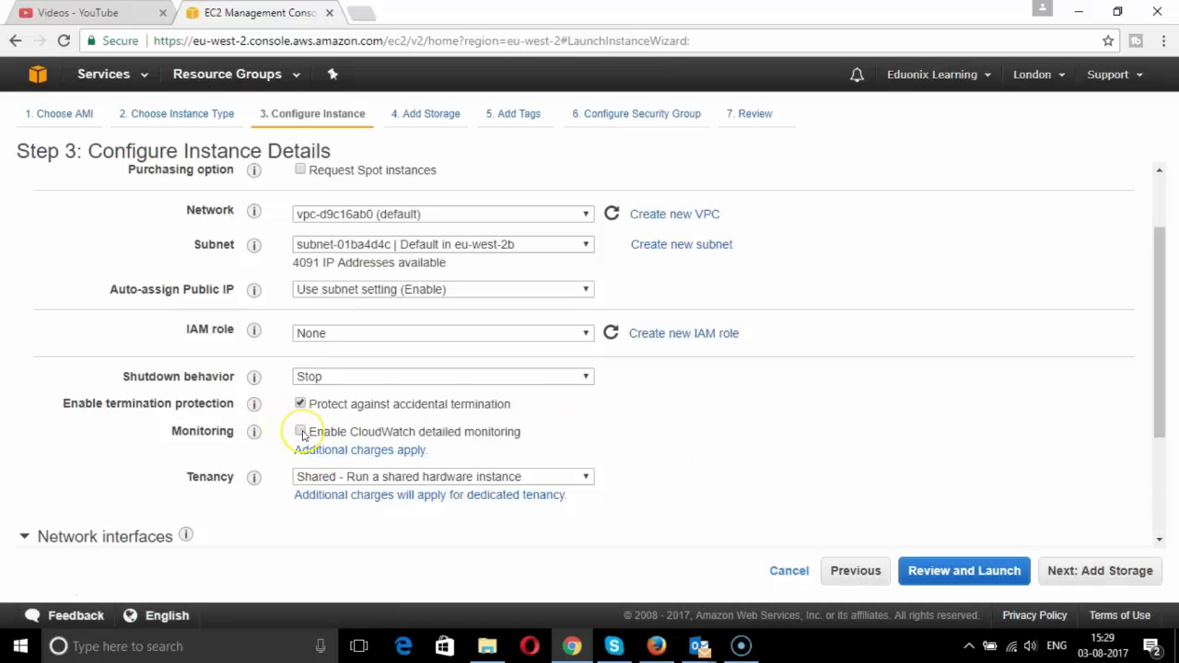
click(301, 431)
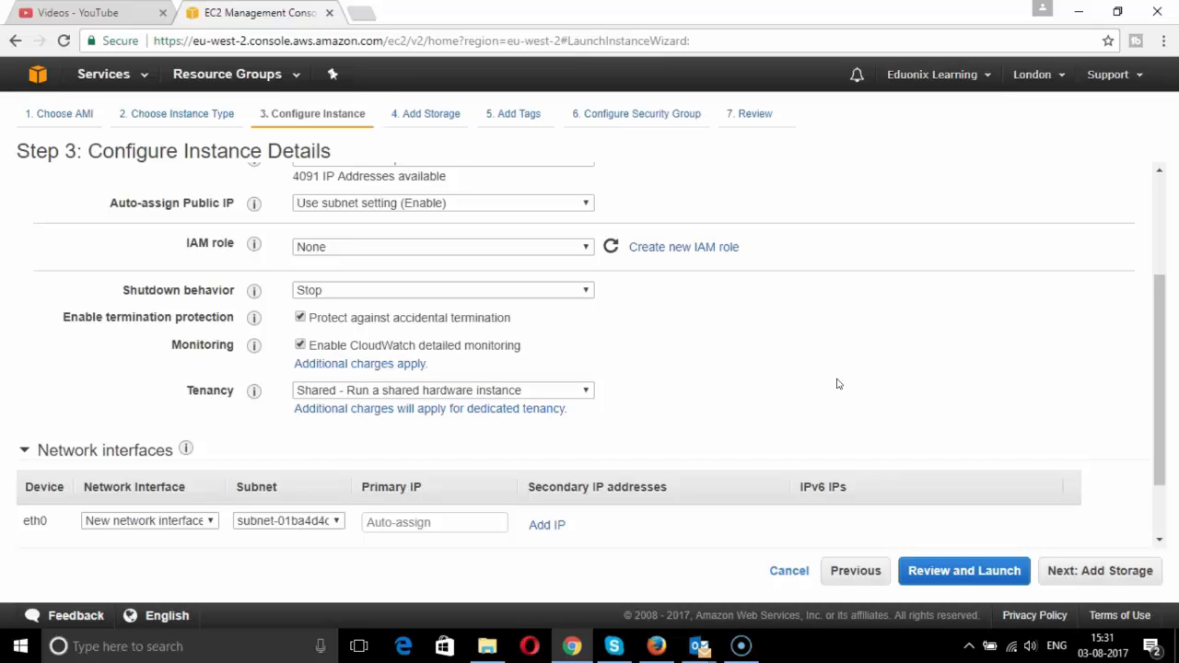
- Keep the Tenancy dropdown on Shared and advance to Step 4: Add Storage
click(587, 391)
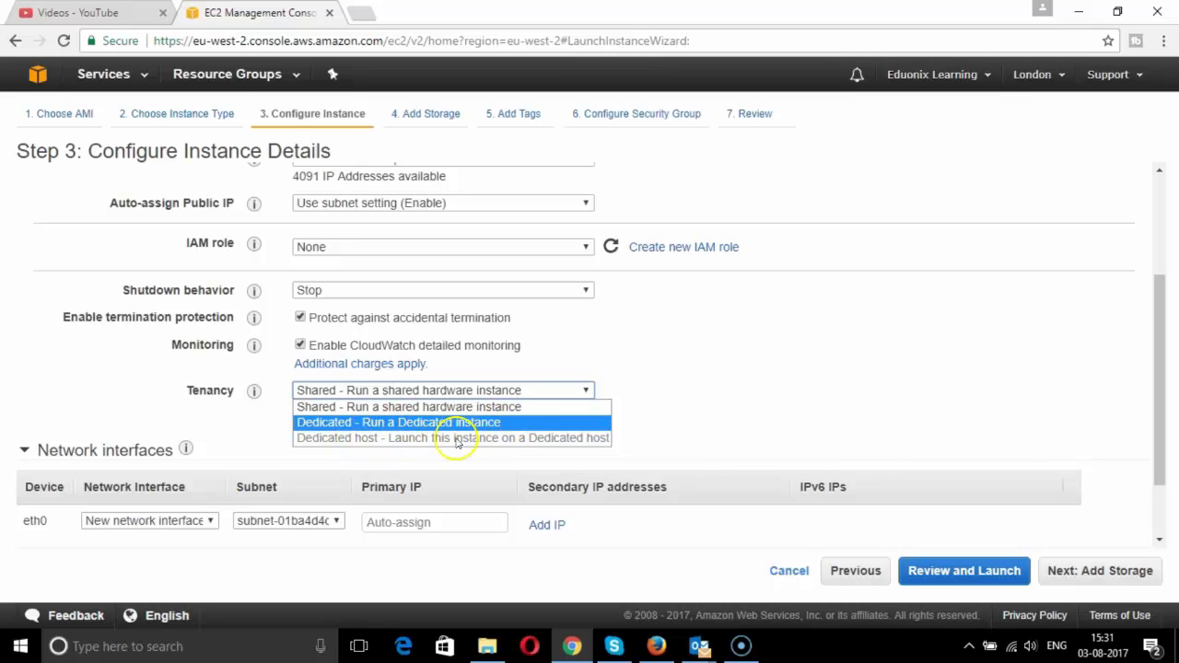
click(583, 449)
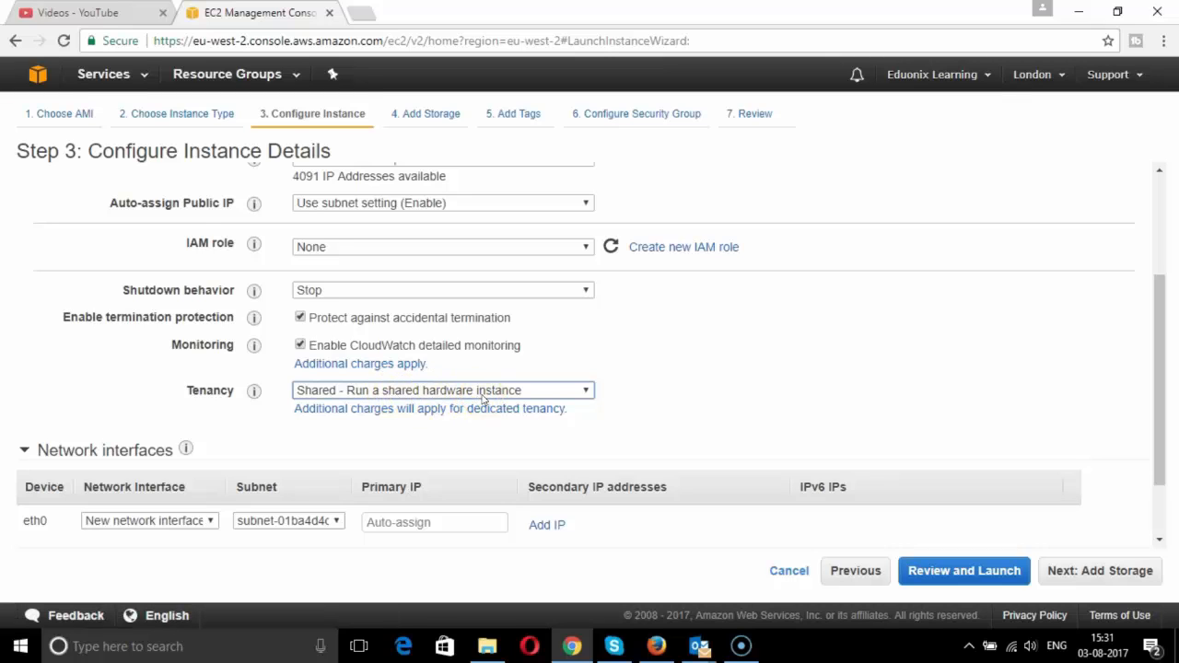
scroll(481, 398, down, 1)
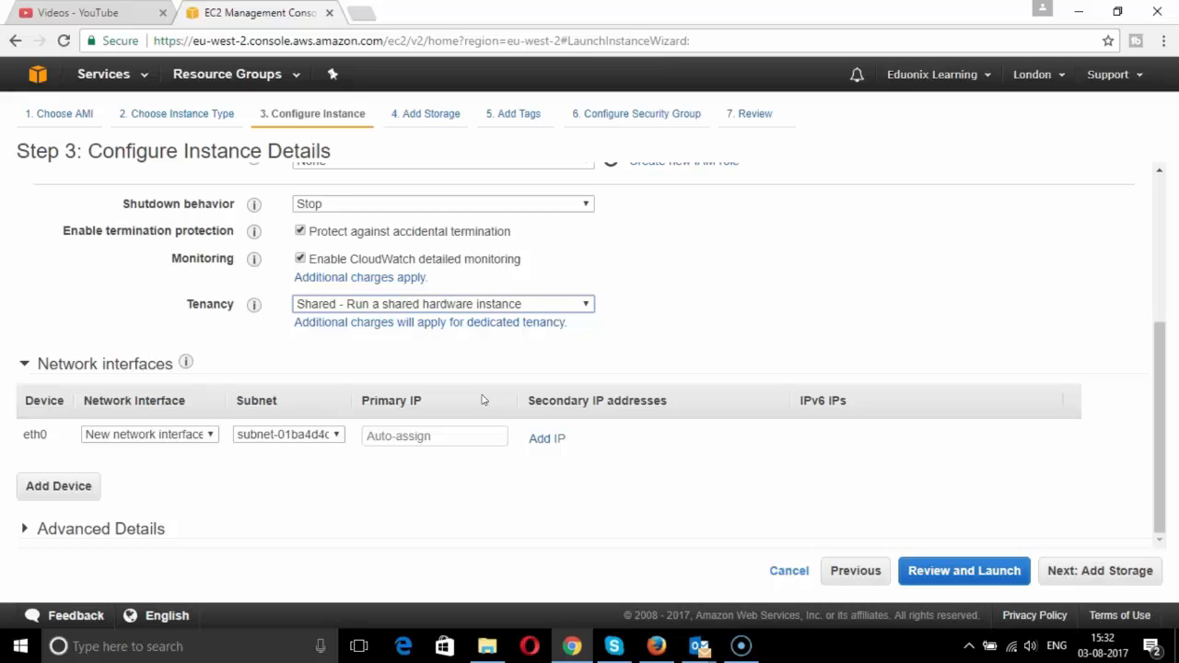
click(483, 401)
click(1068, 572)
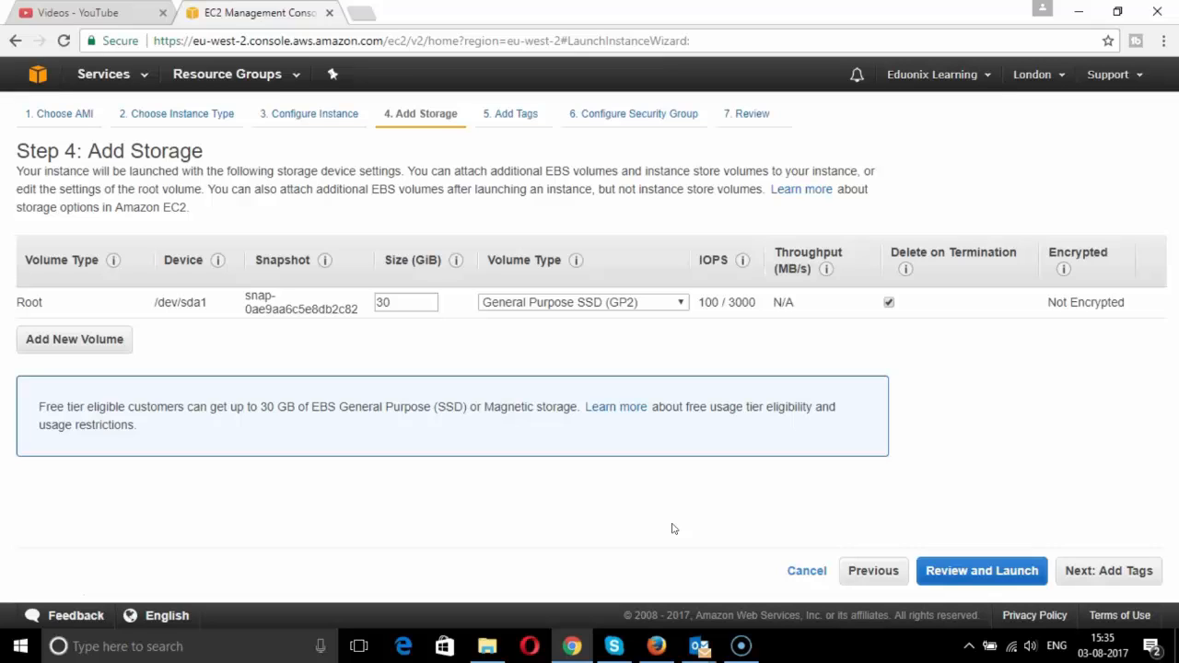
- Confirm the root volume stays at 30 GiB General Purpose SSD
click(396, 304)
- Tag the instance with Key 'Name' and Value 'VM1'
click(1114, 571)
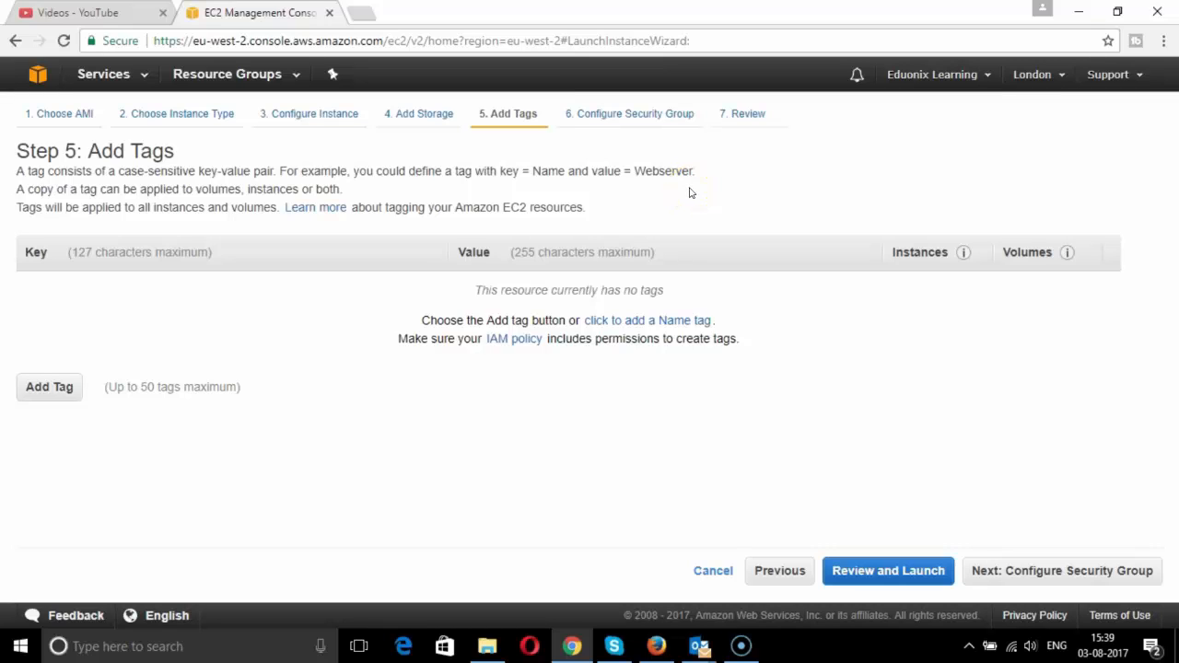
click(63, 395)
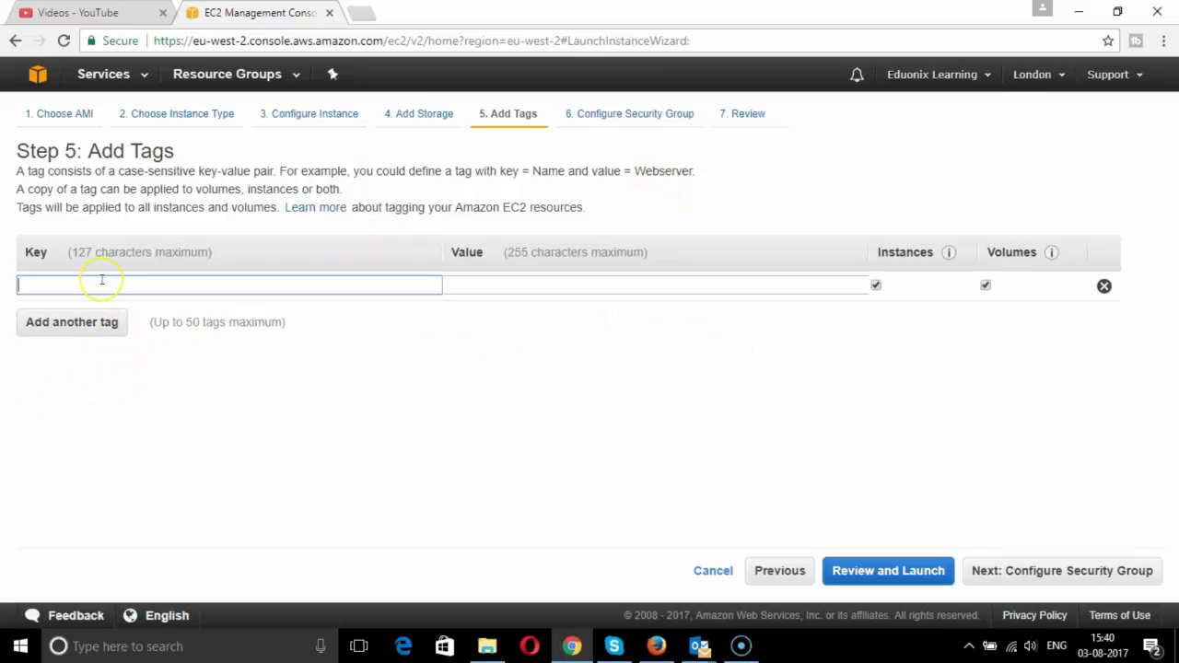
text(Name)
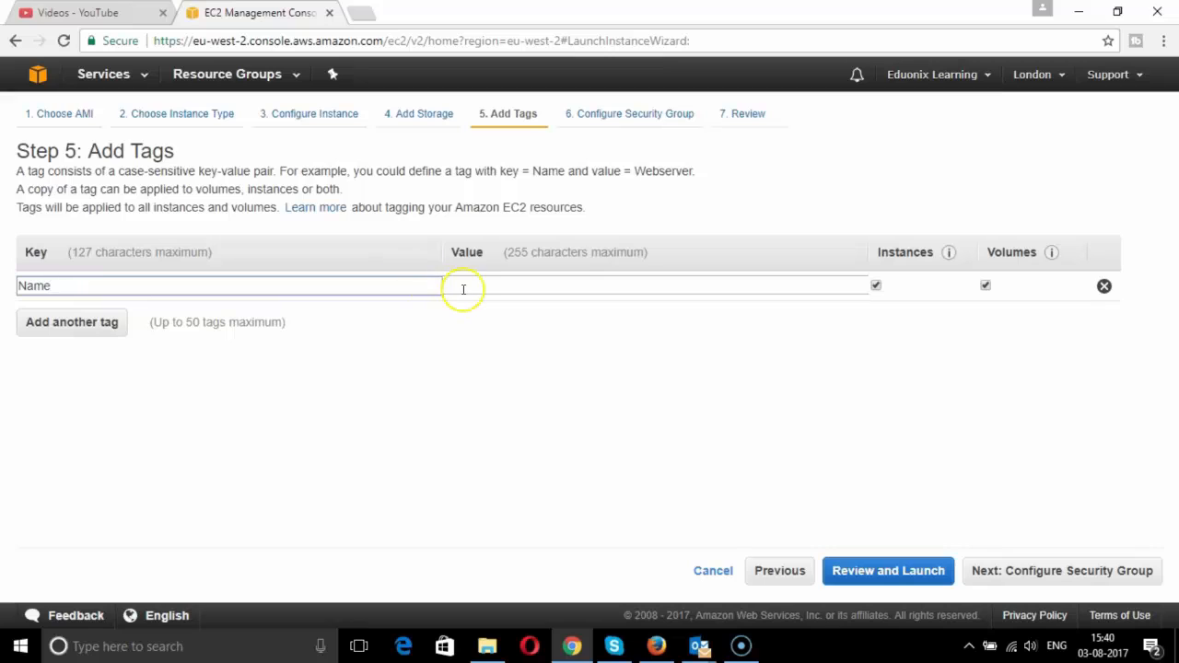
click(464, 288)
text(V)
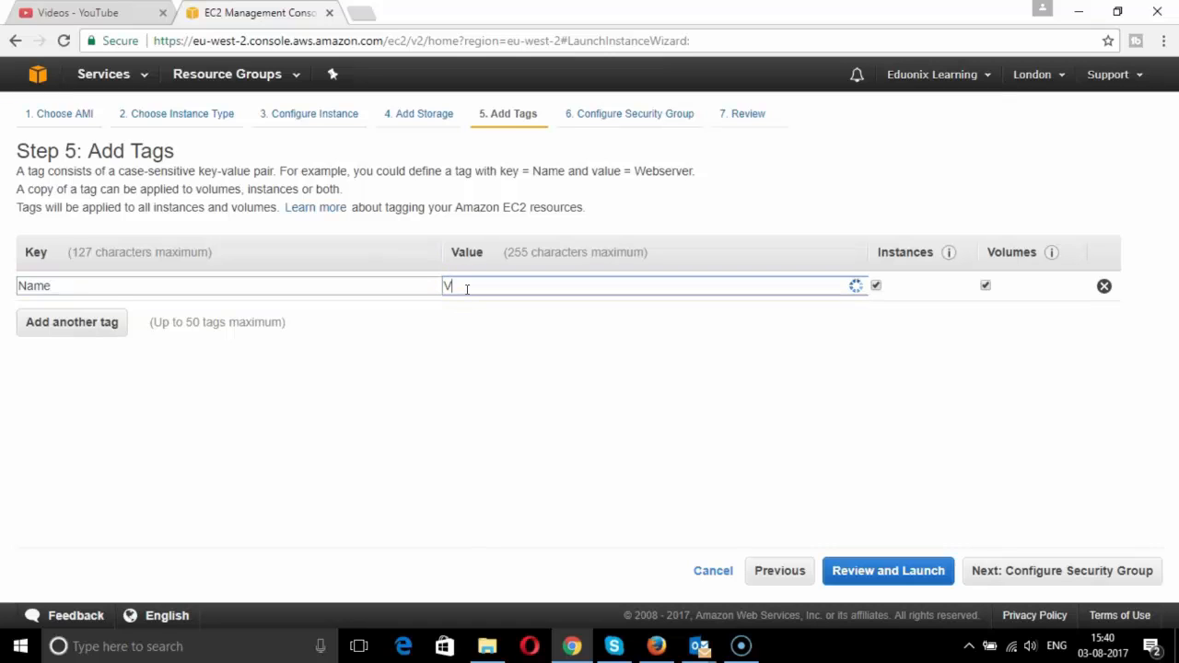
text(M1)
click(1073, 573)
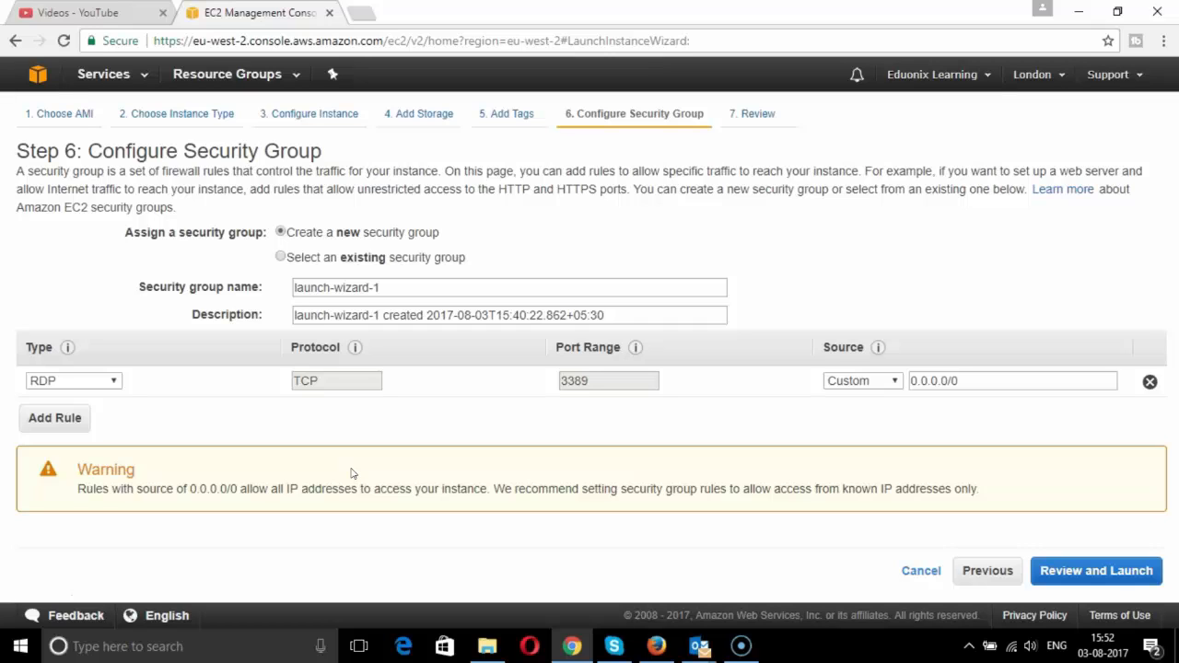
- Add a second inbound rule of type HTTP on TCP port 80 from 0.0.0.0/0, ::/0
click(54, 418)
click(113, 412)
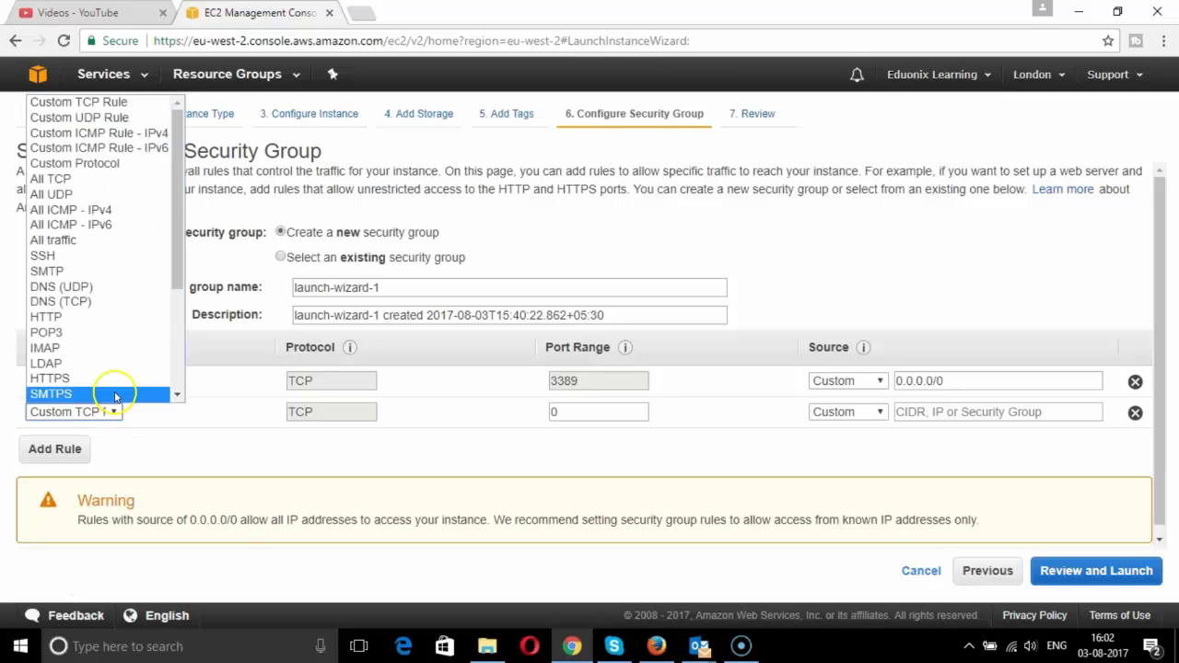
click(99, 318)
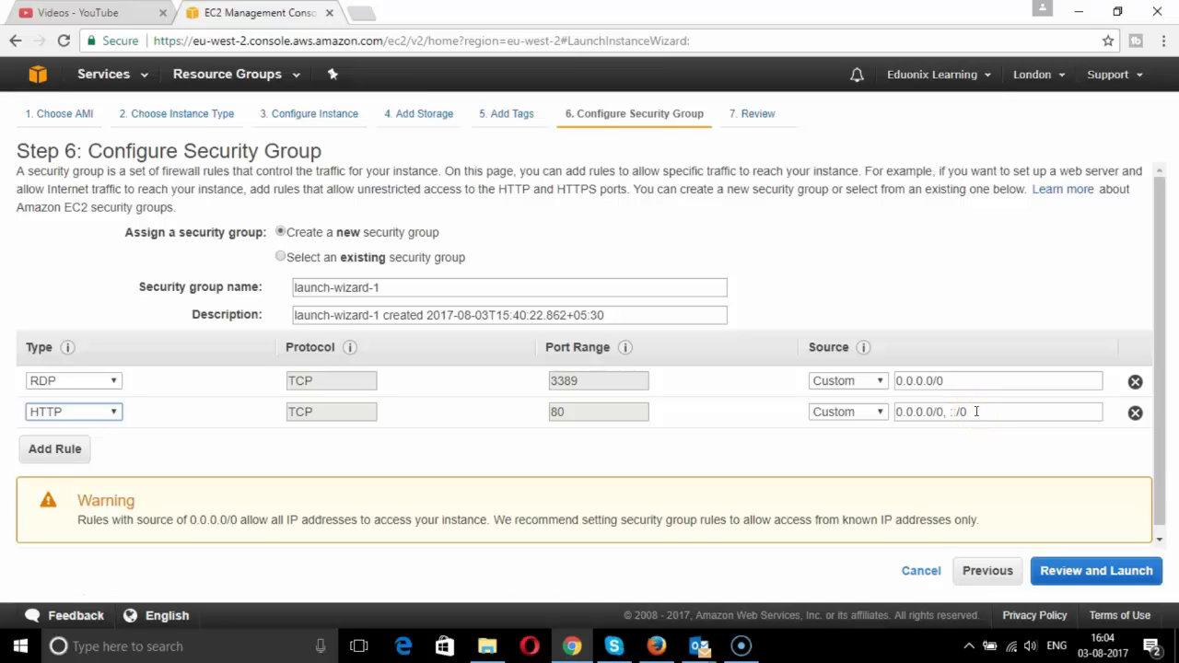
scroll(976, 411, down, 1)
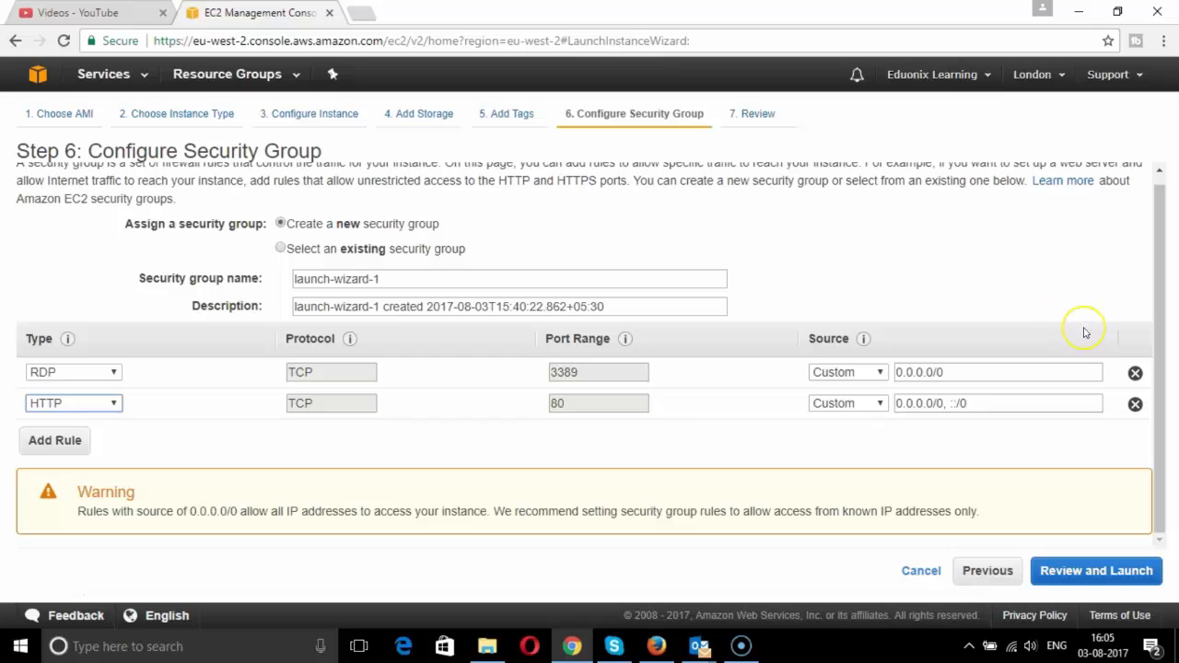
- Go to the Step 7 launch review for the Windows Server 2016 Base t2.micro instance
click(1105, 566)
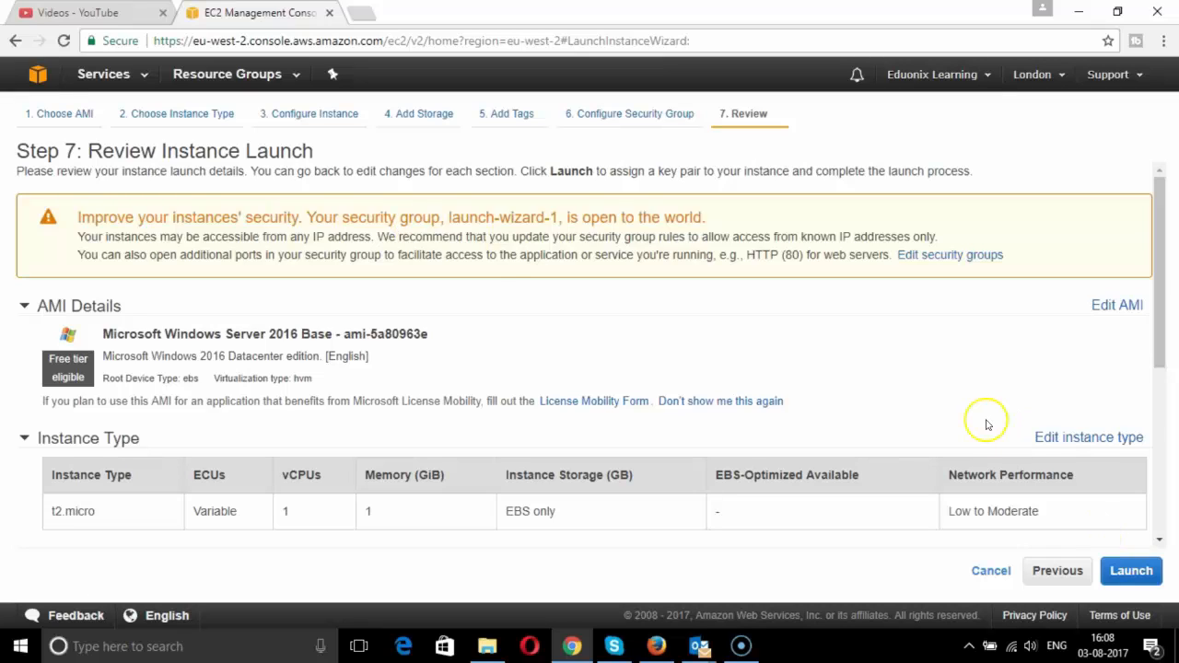
- Create a new key pair named key1 and download its key1.pem file
click(1128, 571)
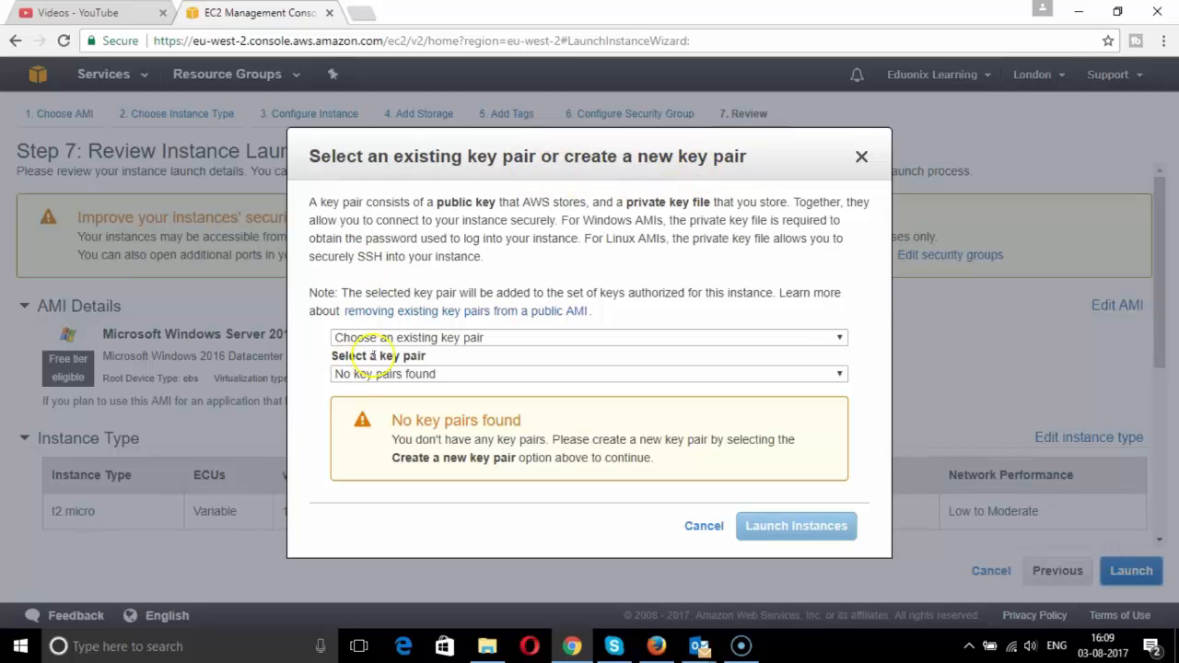
click(446, 339)
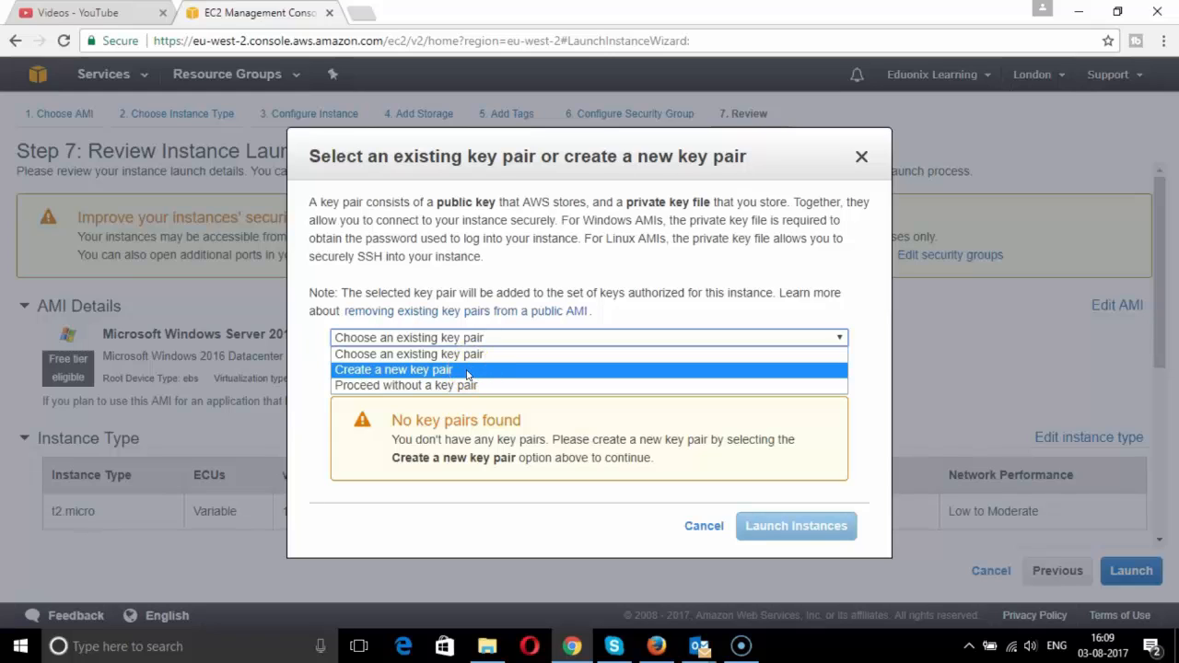
click(467, 372)
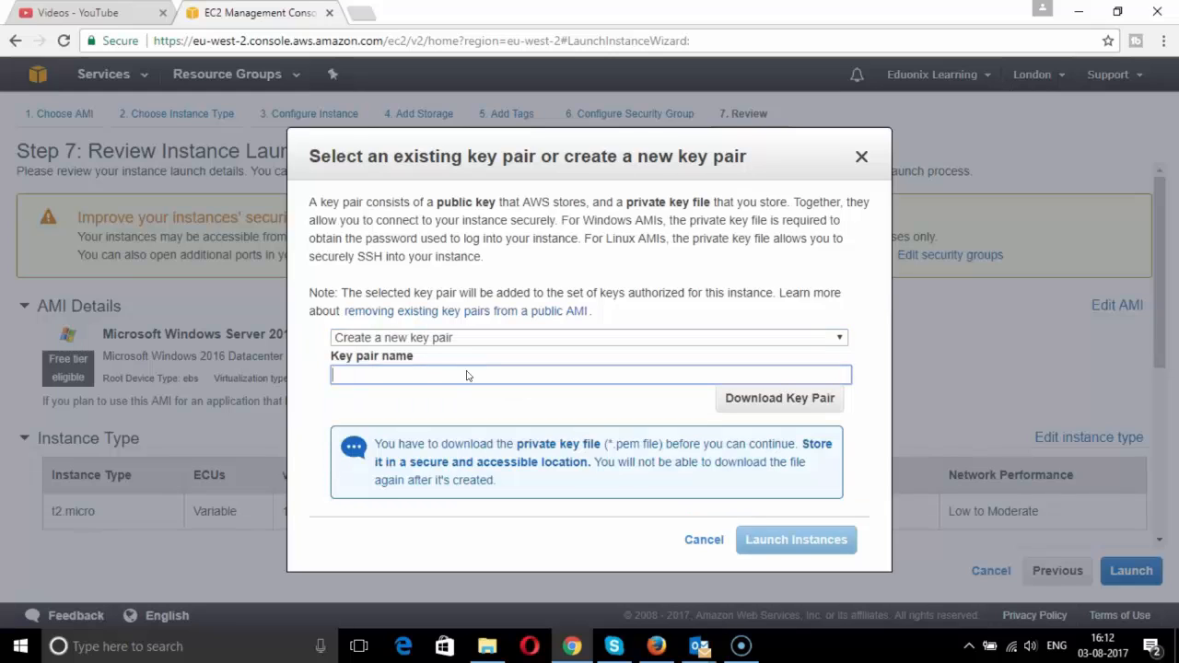
click(455, 373)
text(key1)
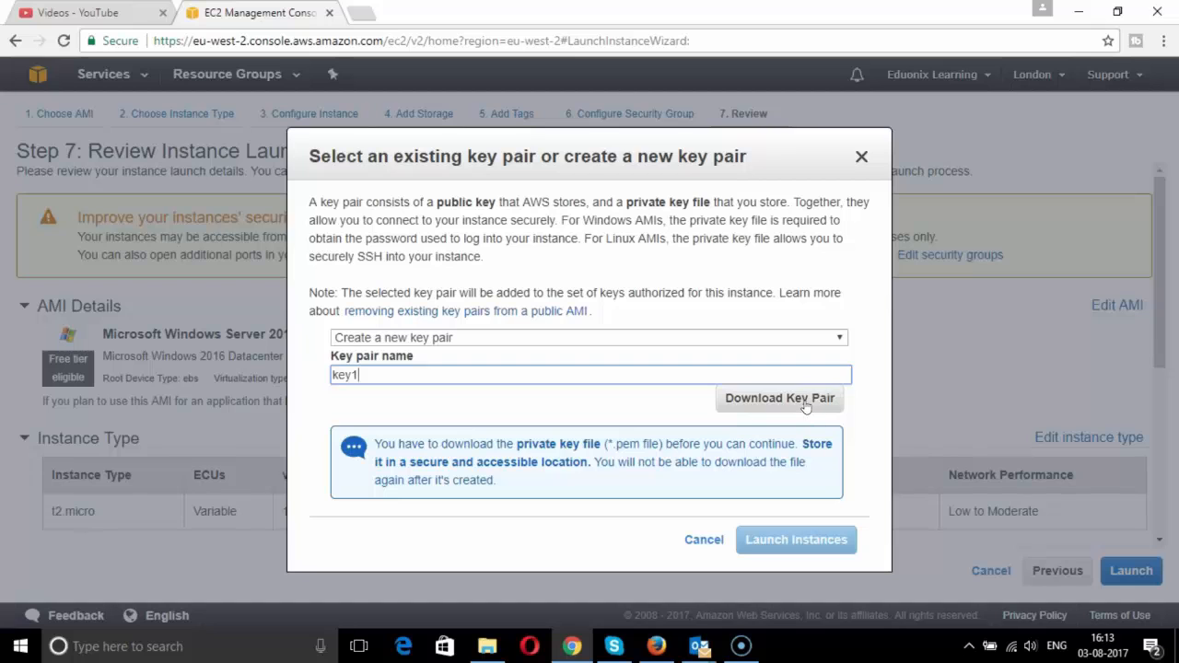
click(807, 411)
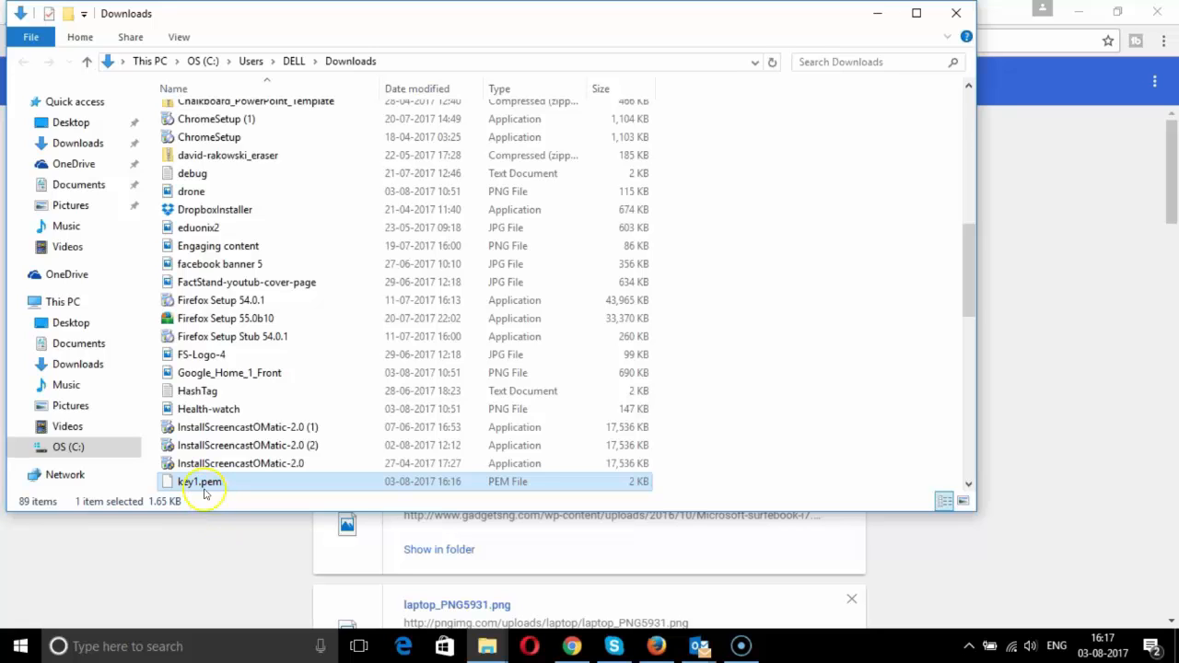
- Open the downloaded key1.pem in the Downloads folder to confirm it is there
double_click(203, 482)
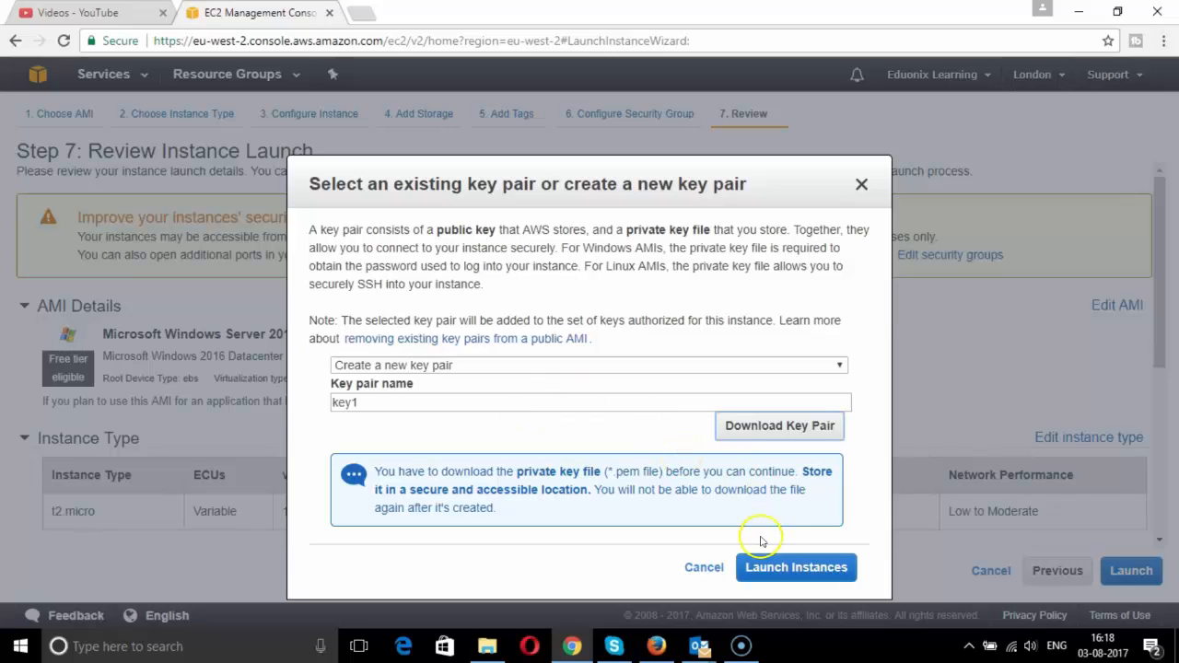
- Launch the t2.micro instance and view it in the Running Instances list
click(778, 568)
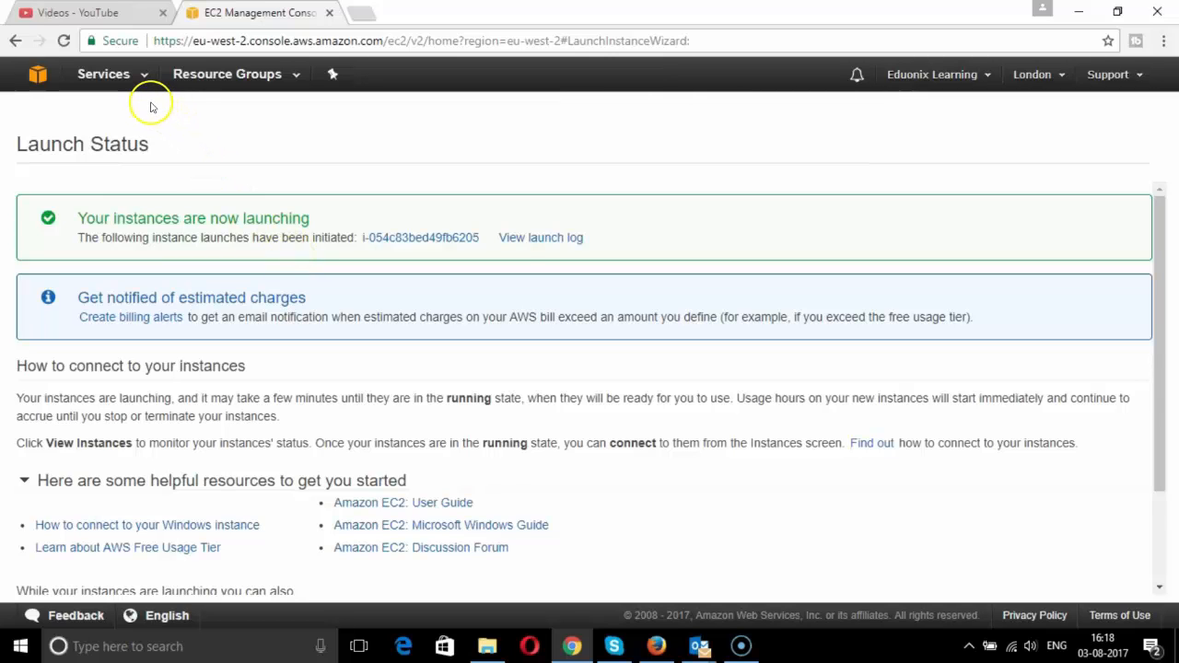
click(106, 76)
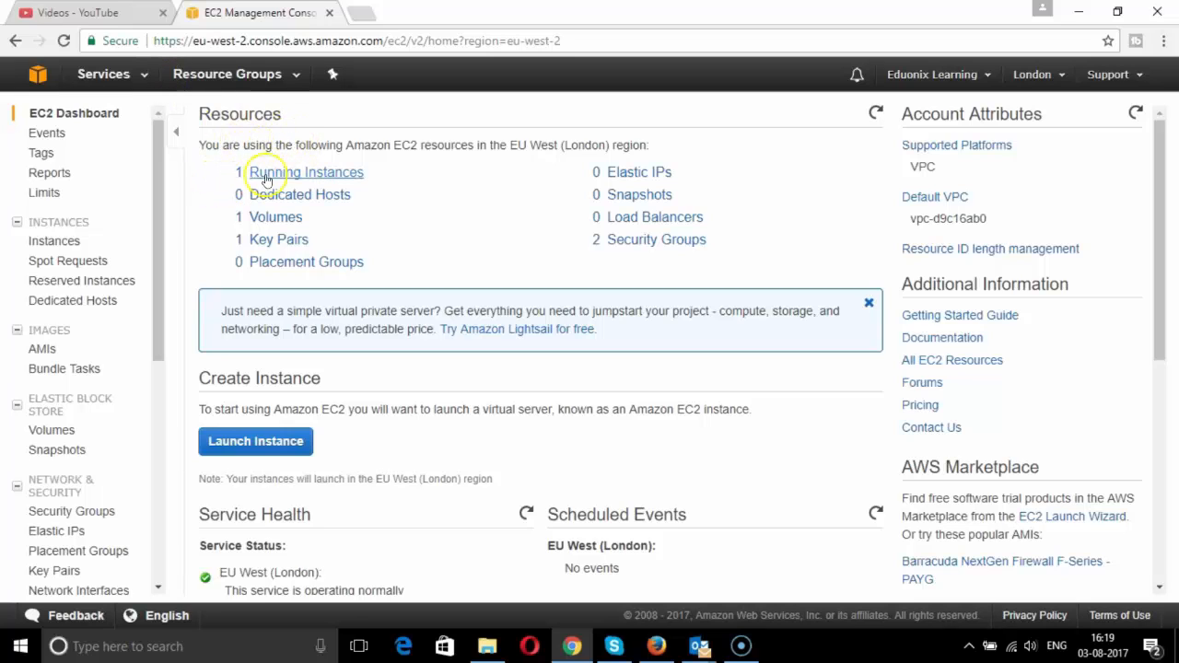
click(296, 177)
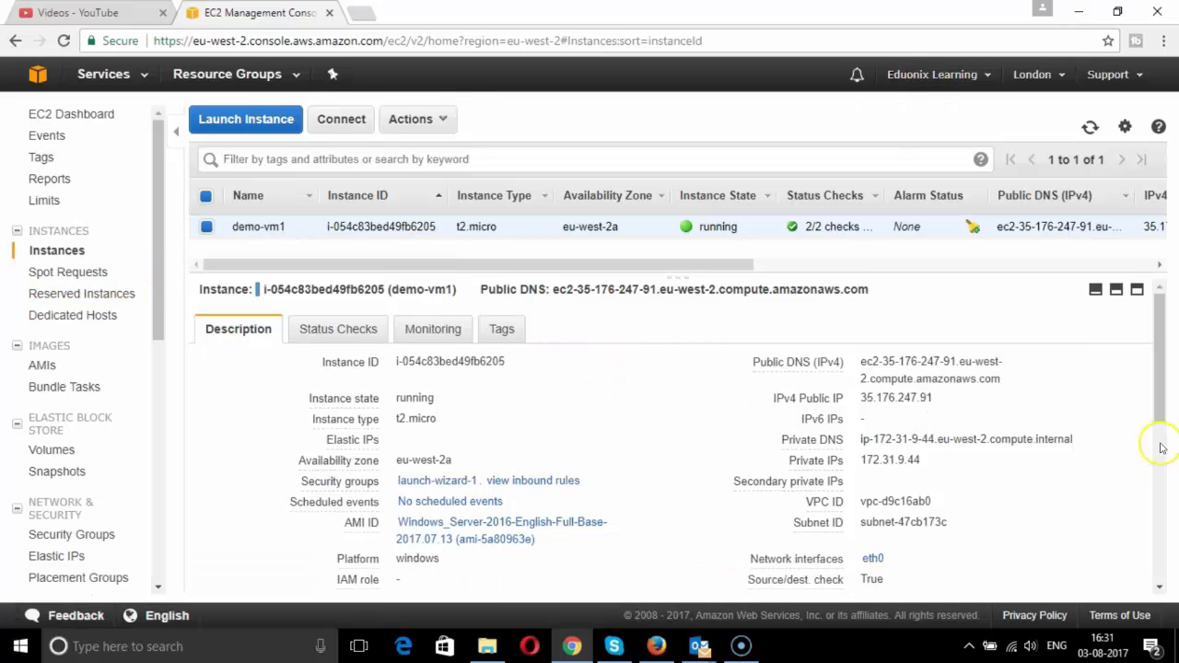
- Review the demo-vm1 status checks and monitoring graphs in the details pane
drag(1155, 392, 1166, 368)
click(359, 339)
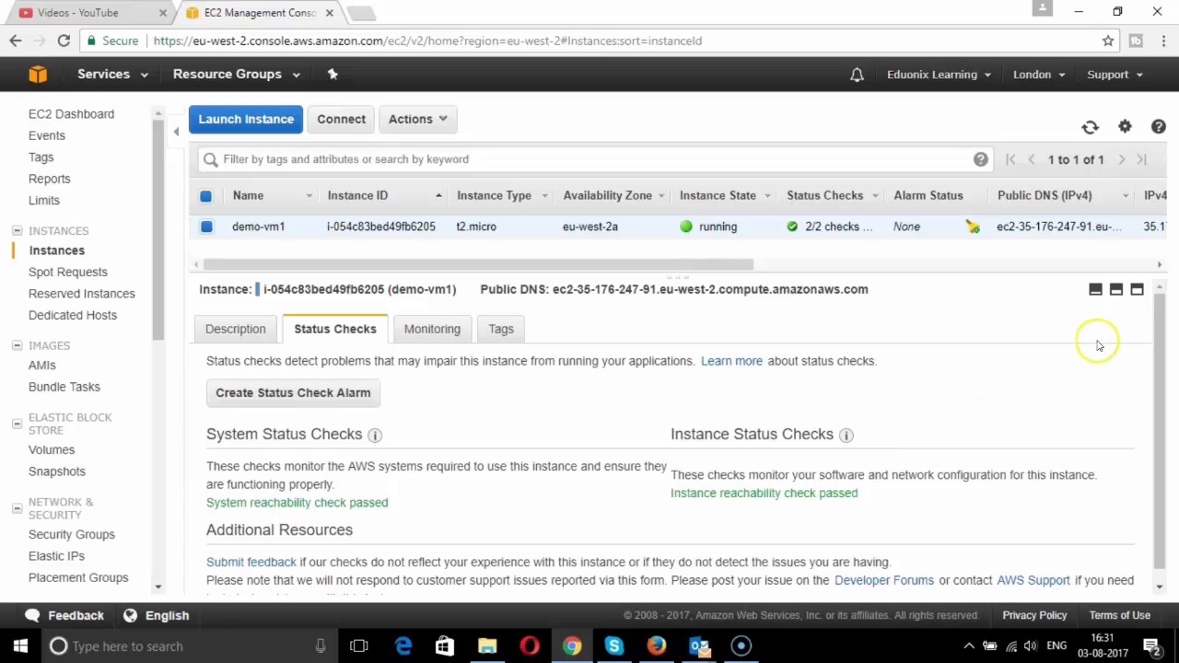
click(450, 337)
scroll(516, 408, down, 2)
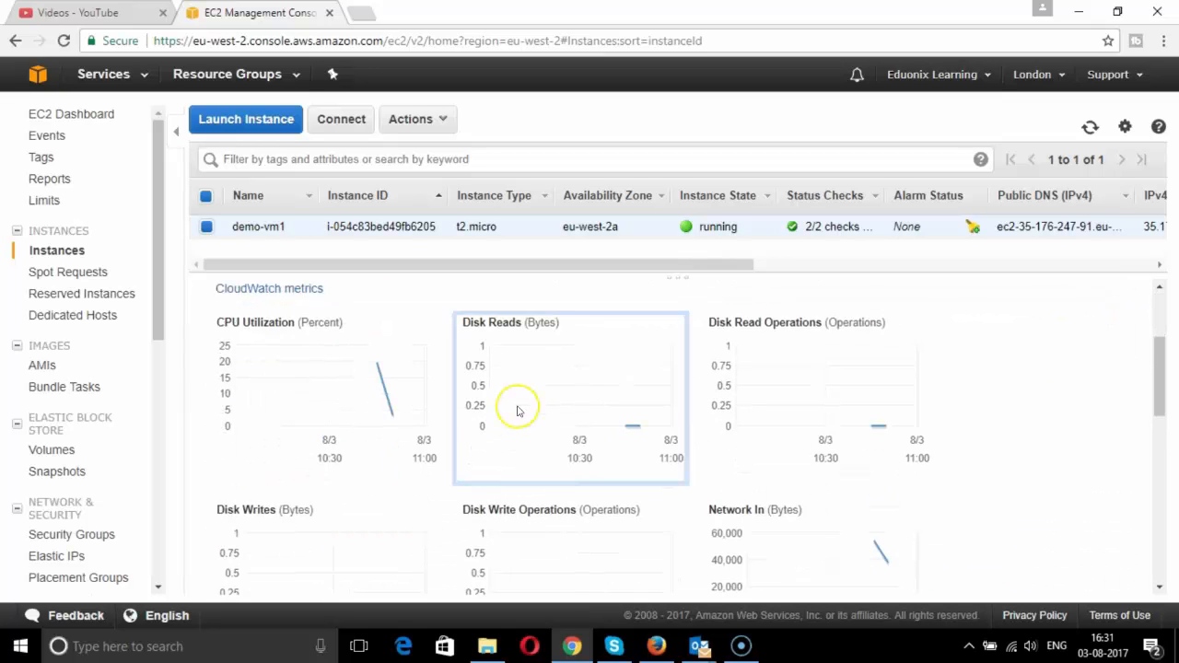
scroll(479, 387, up, 2)
scroll(436, 366, down, 5)
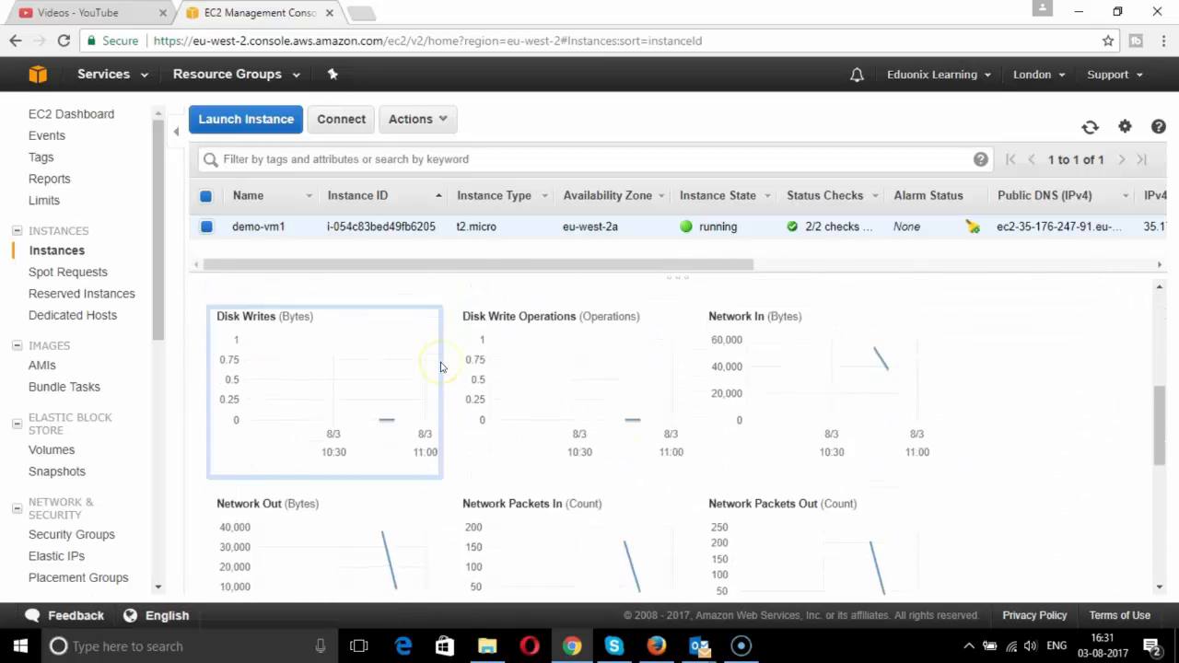
scroll(440, 367, down, 1)
scroll(440, 367, down, 2)
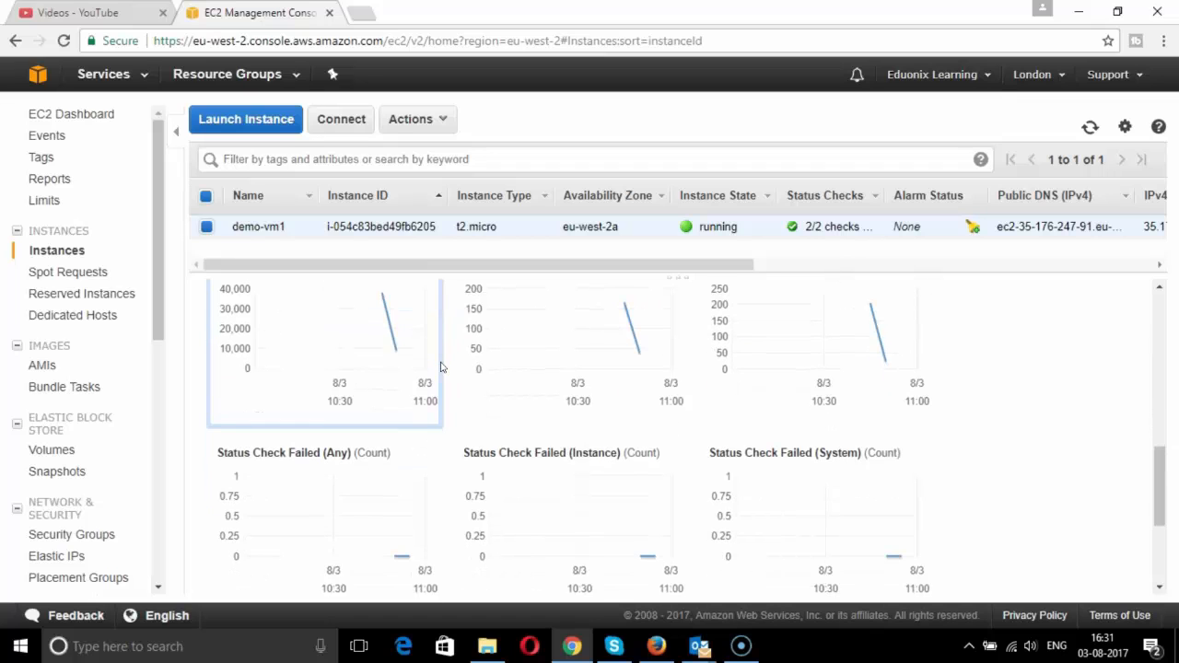
scroll(441, 367, up, 10)
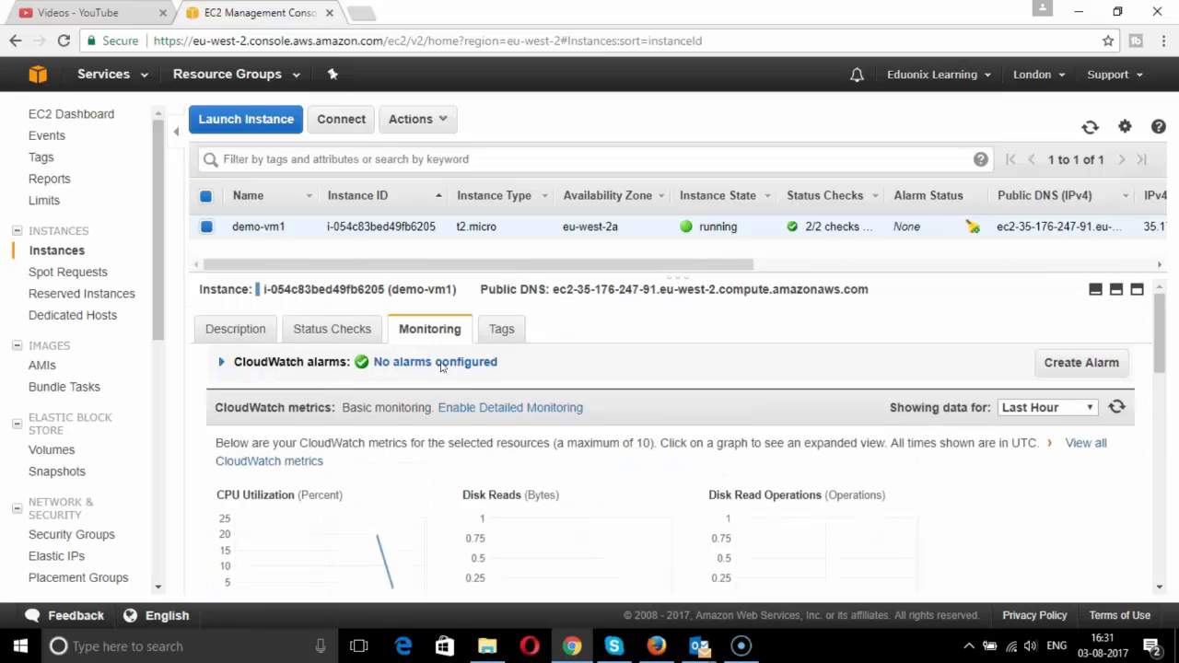
- Show the Tags tab (Name demo-vm1, name vm1) and reselect the demo-vm1 row
click(500, 329)
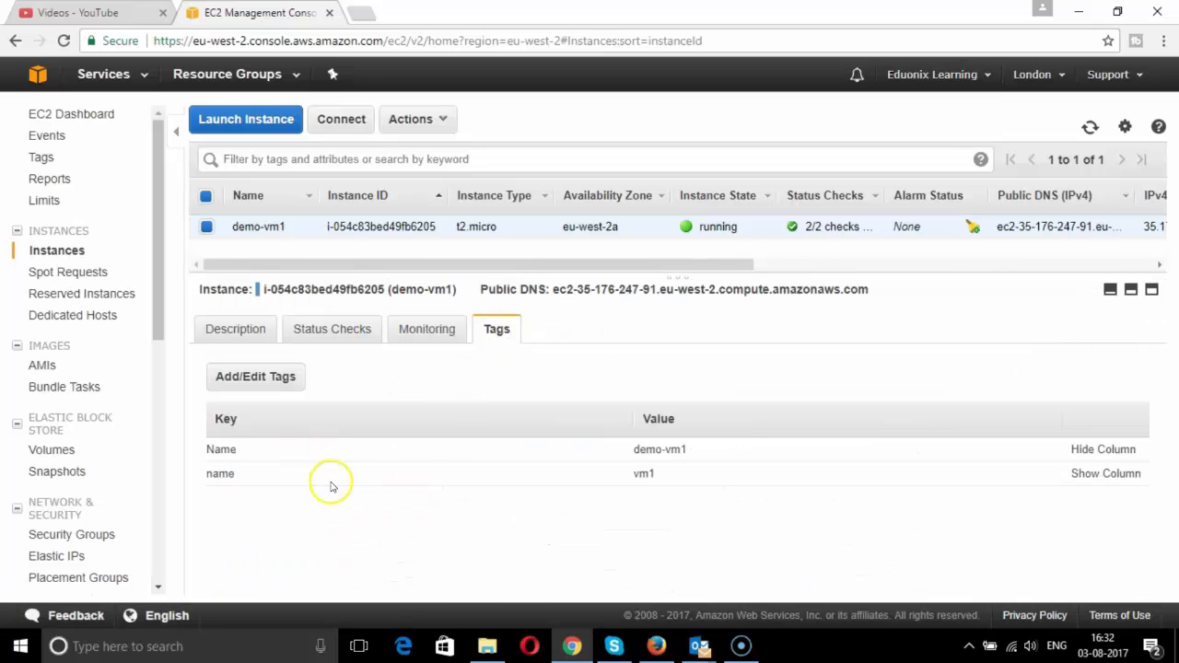
scroll(106, 515, down, 7)
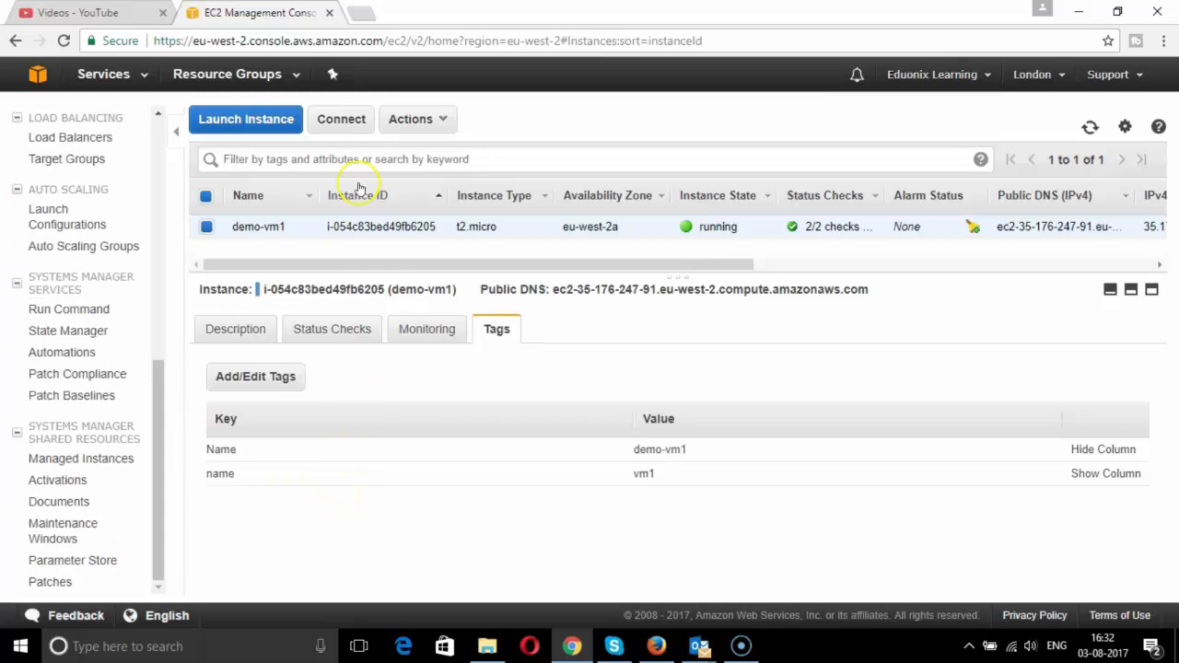
click(326, 126)
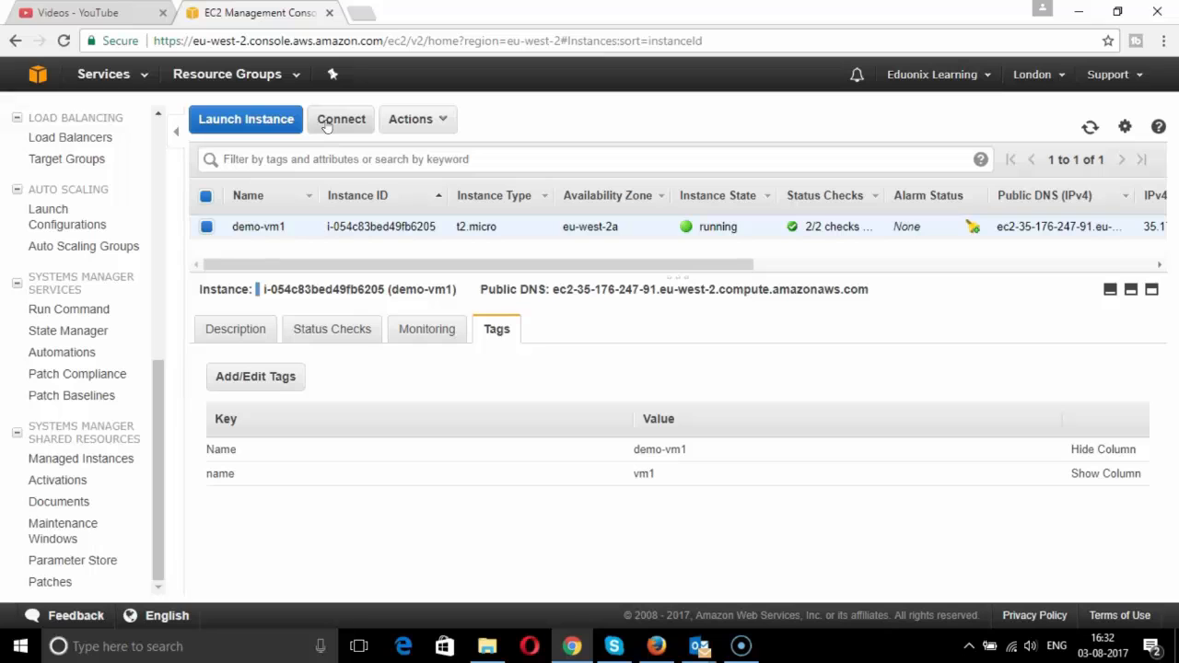
click(206, 227)
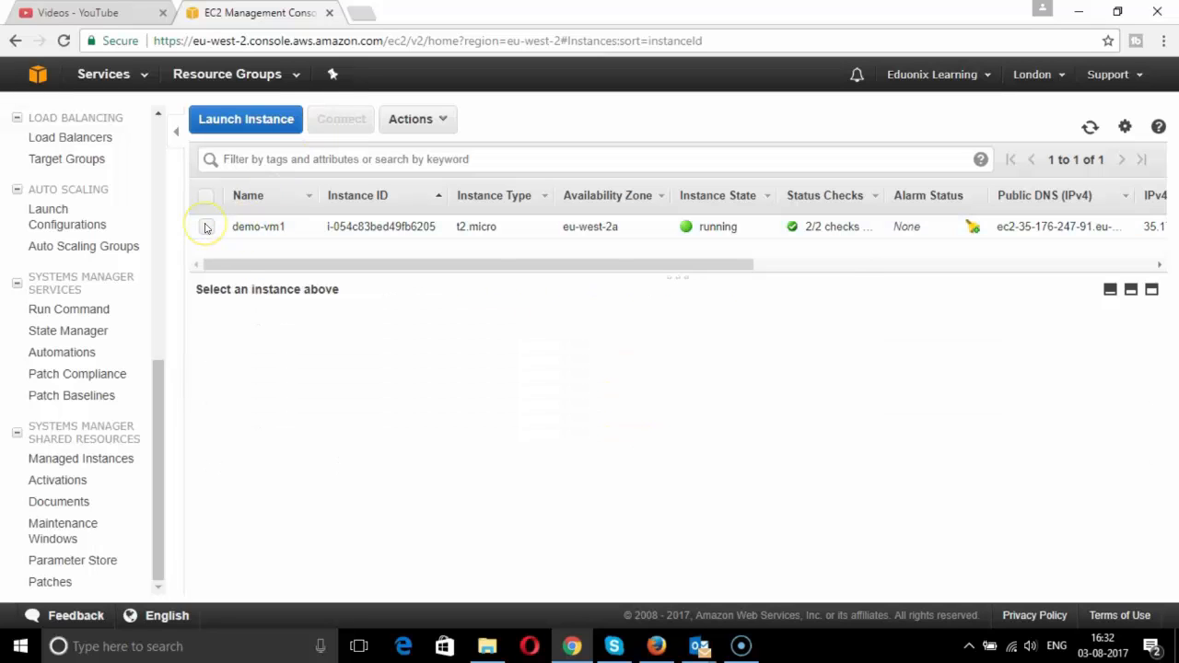
click(206, 227)
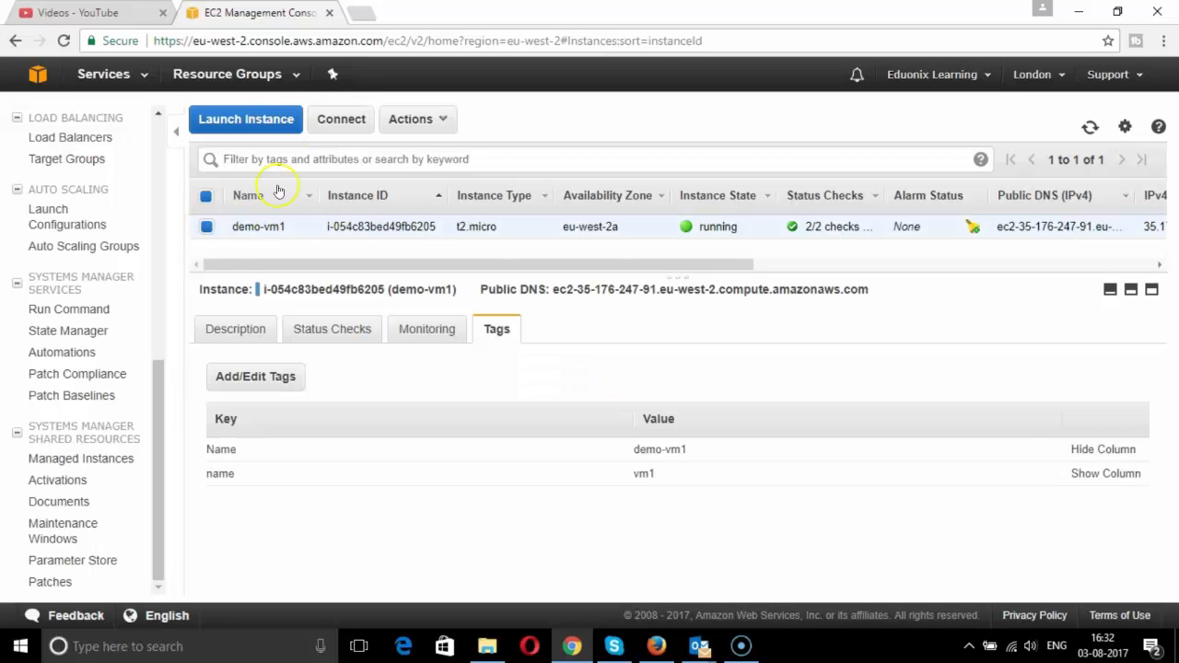
click(338, 121)
- Download the Remote Desktop file for demo-vm1 and request its password with key1.pem
click(340, 122)
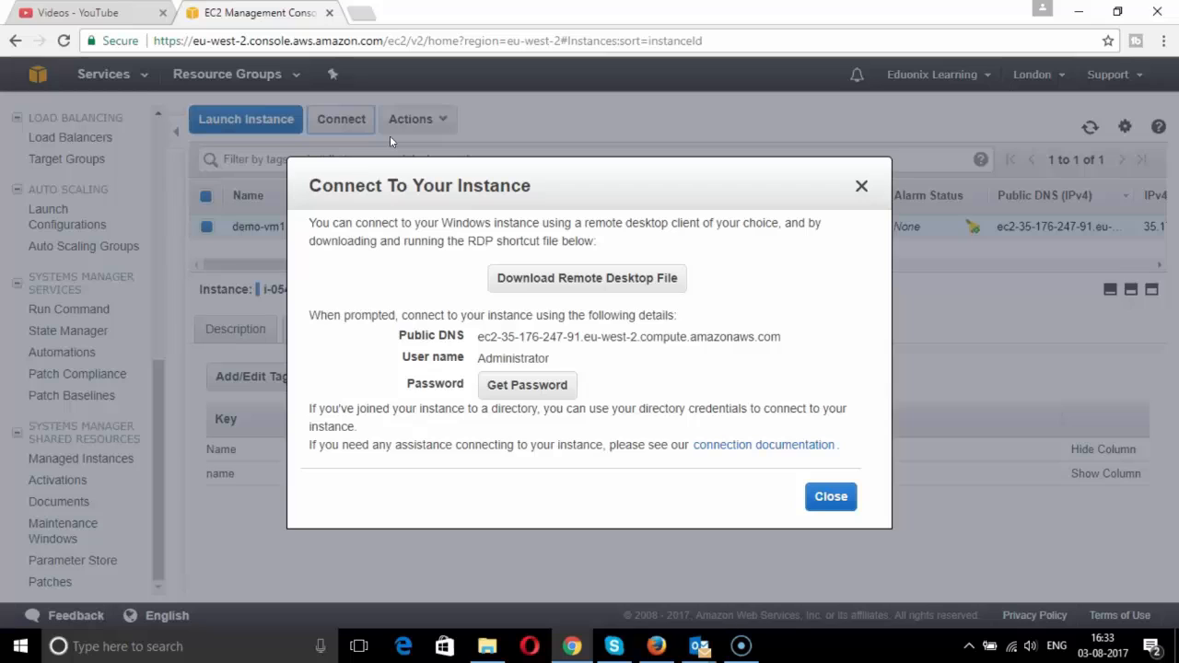
click(553, 281)
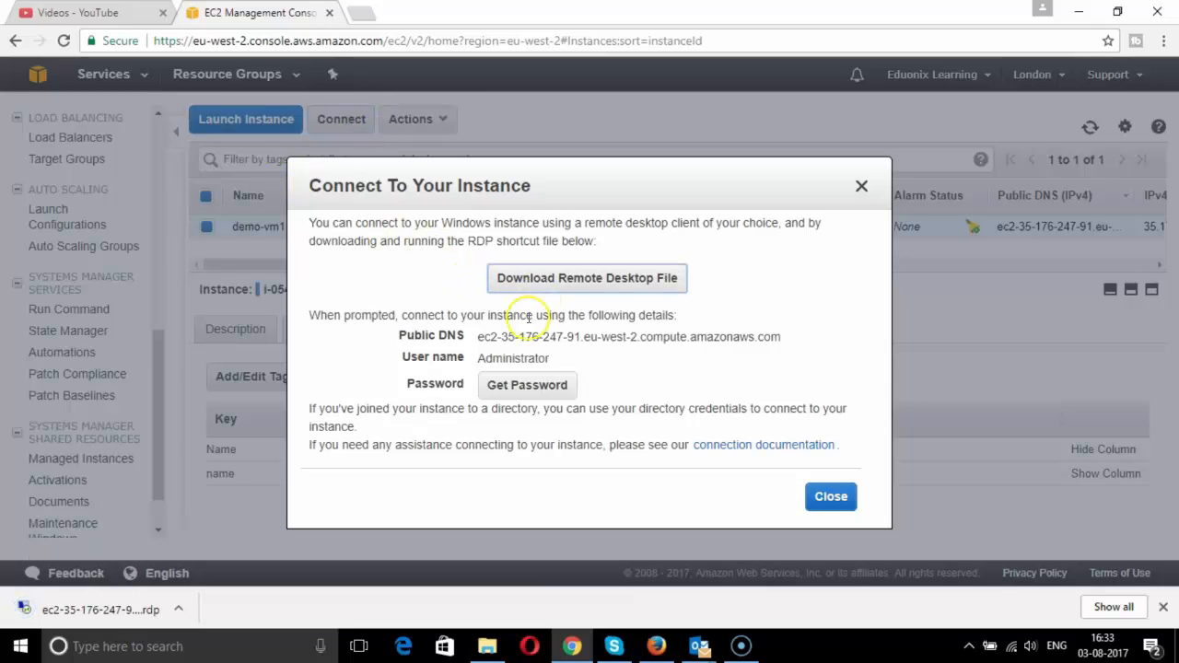
click(534, 387)
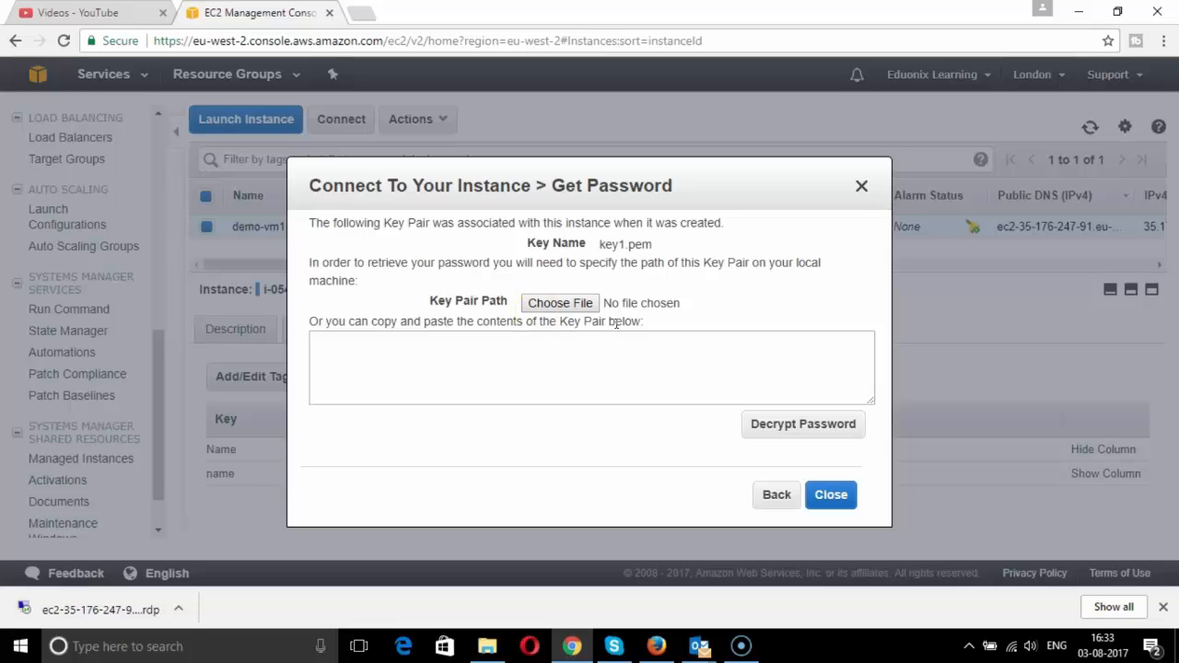
- Decrypt the Administrator password with key1.pem from Downloads and select it for copying
click(558, 303)
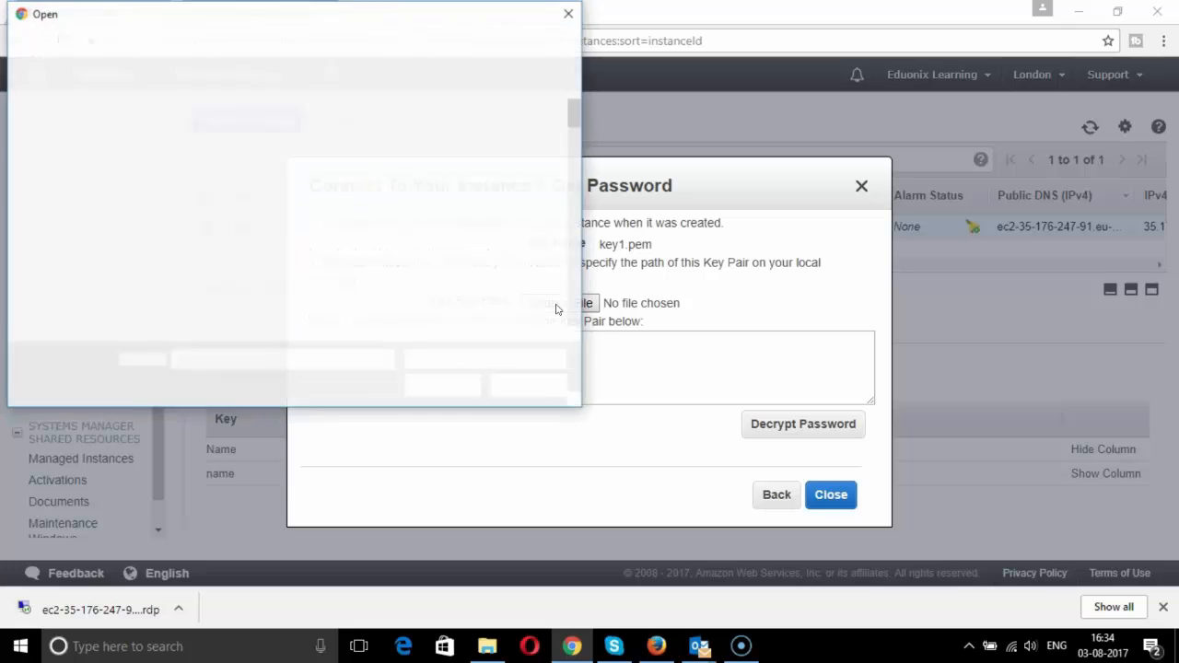
click(90, 232)
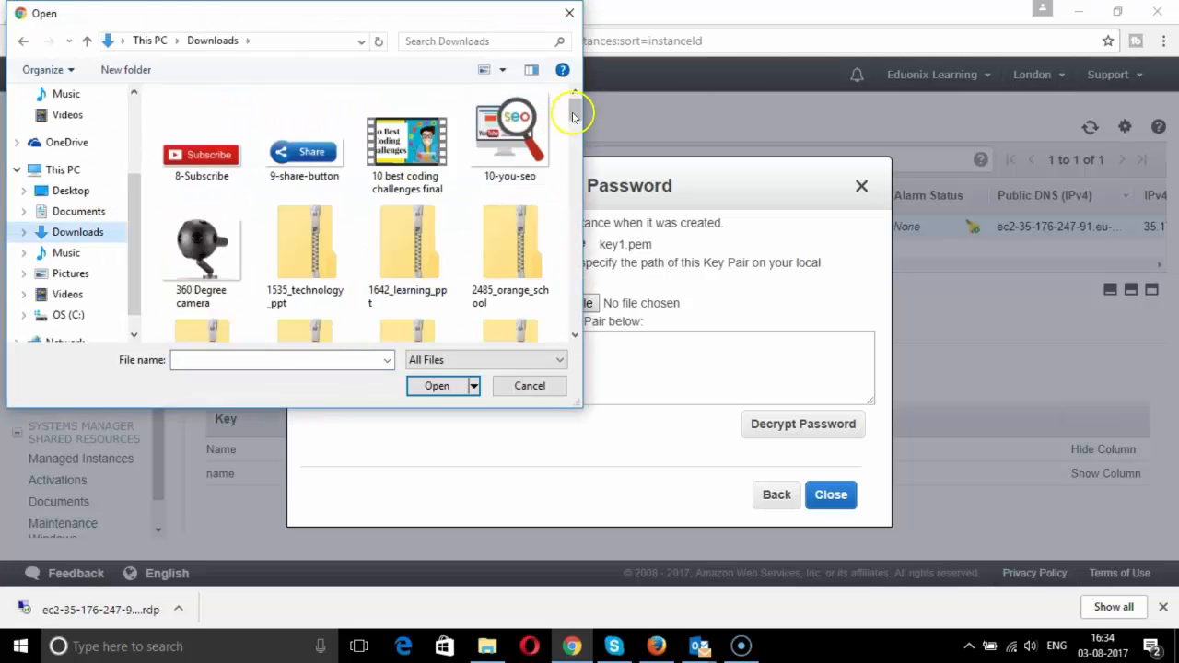
drag(575, 111, 581, 128)
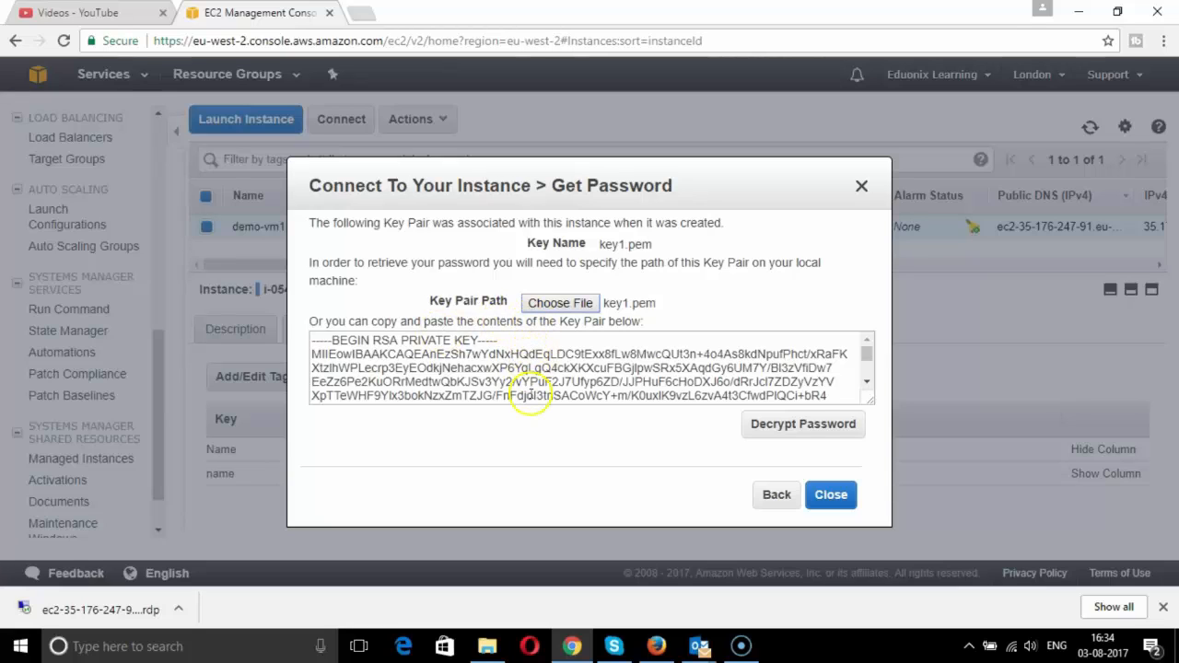
click(807, 433)
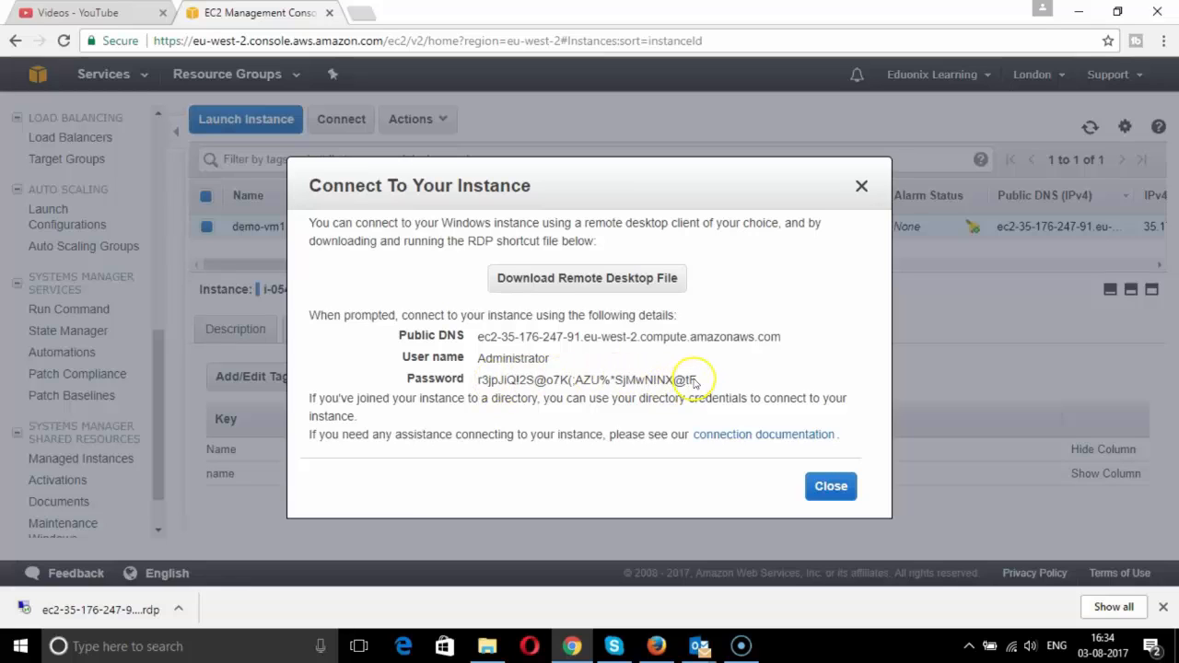
drag(697, 380, 471, 380)
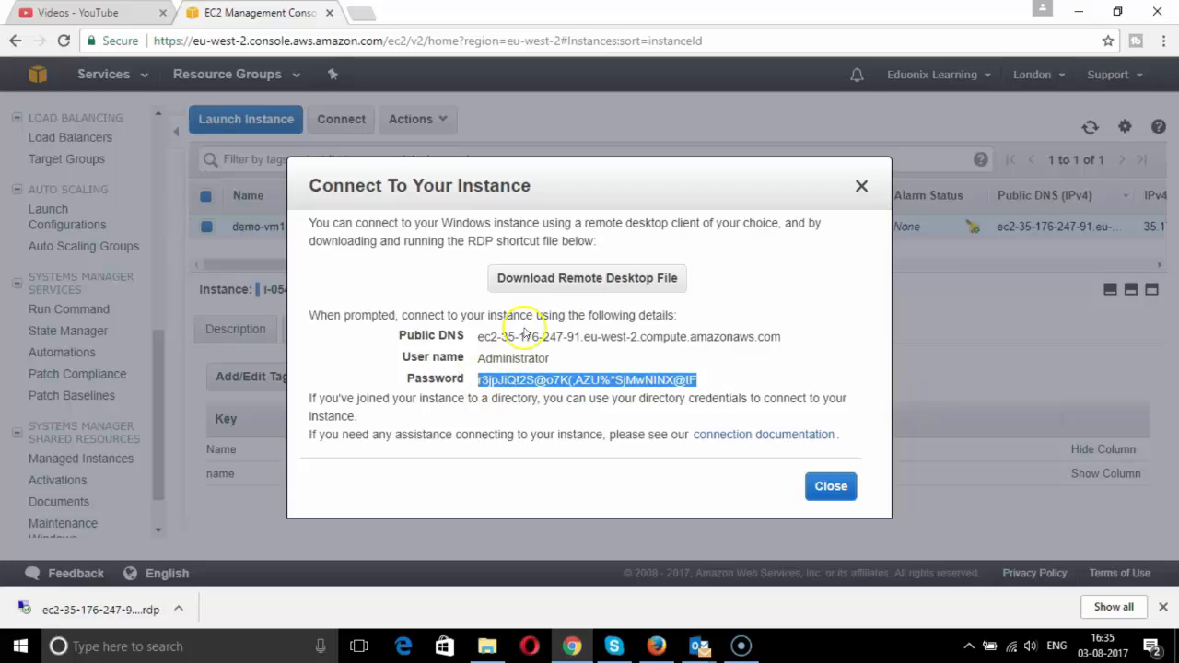
- Launch the downloaded .rdp file, sign in as Administrator with the pasted password, remembering credentials, and accept the certificate
click(179, 608)
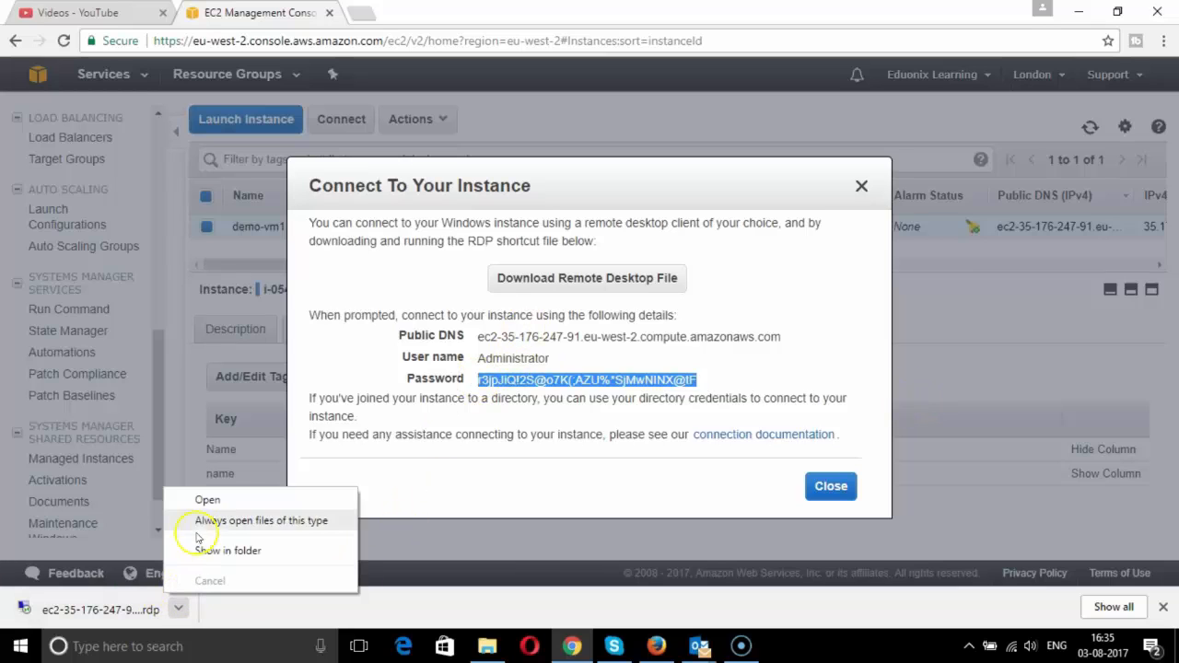
click(212, 498)
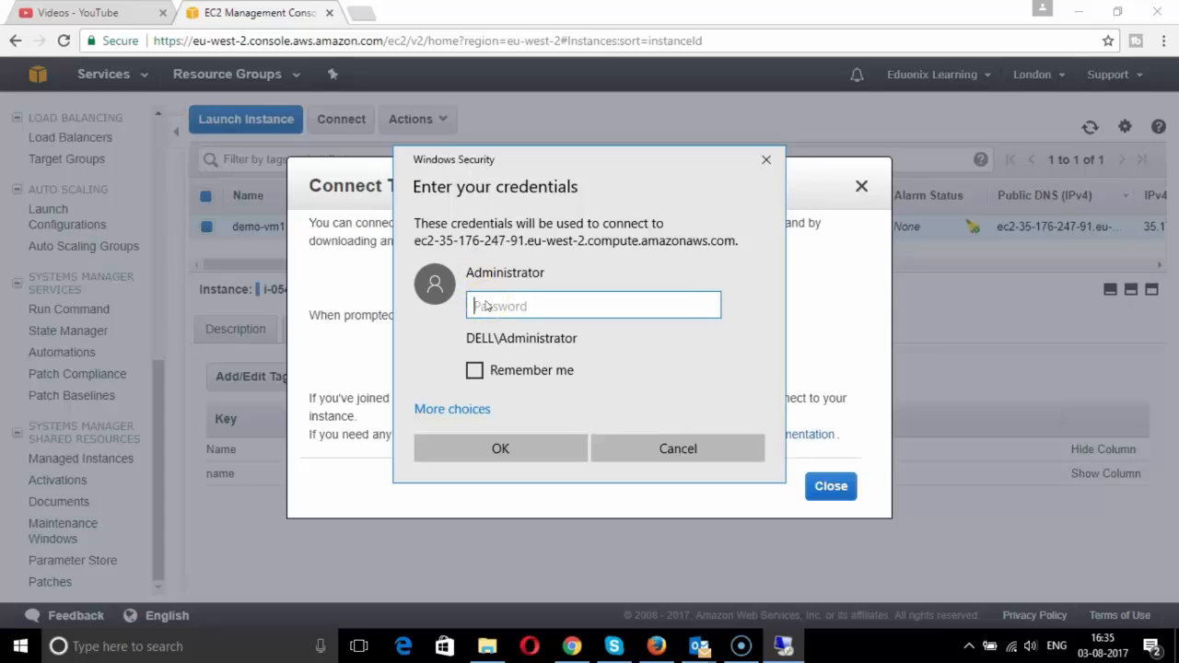
key(ctrl+v)
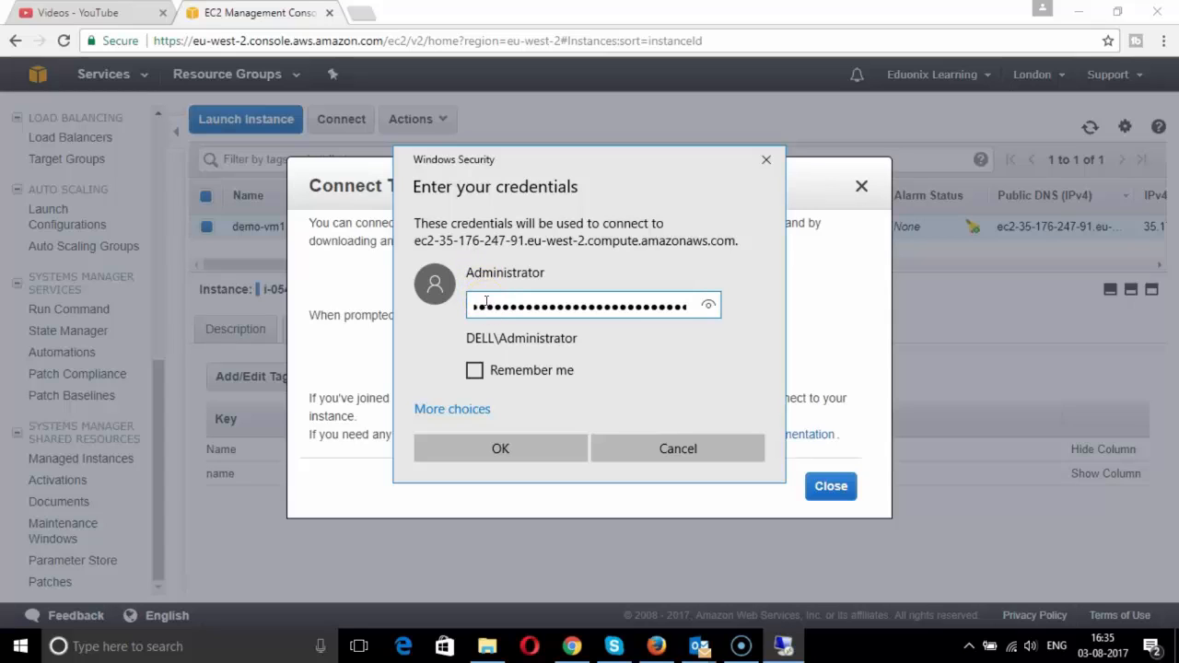
click(473, 371)
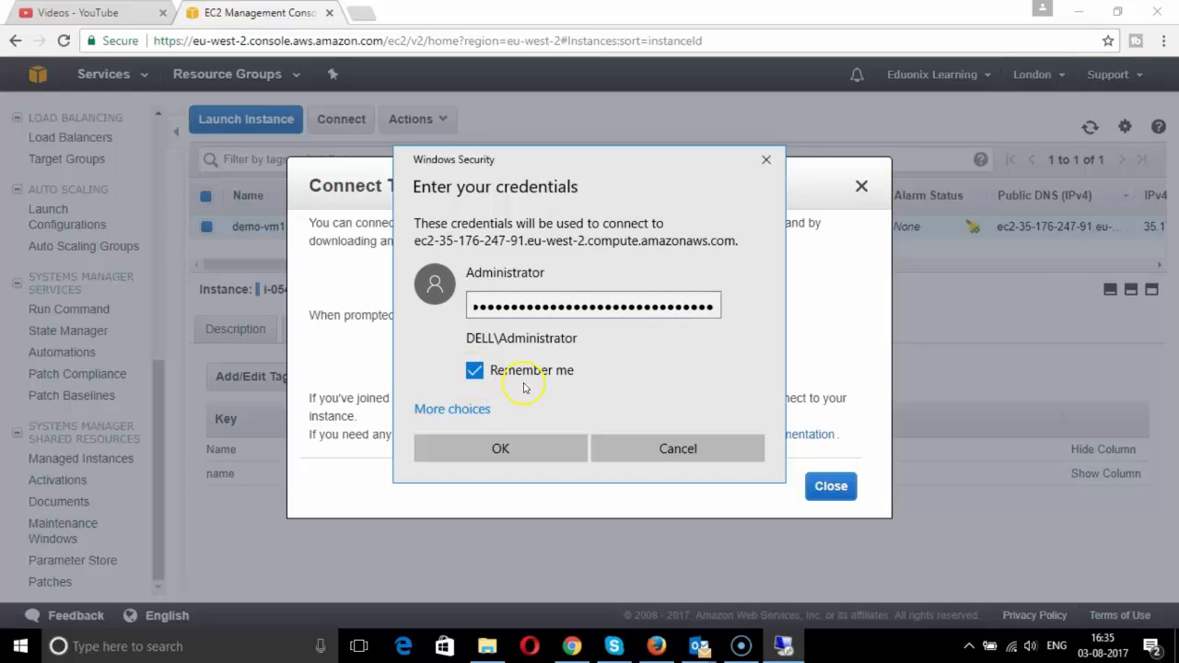
click(579, 457)
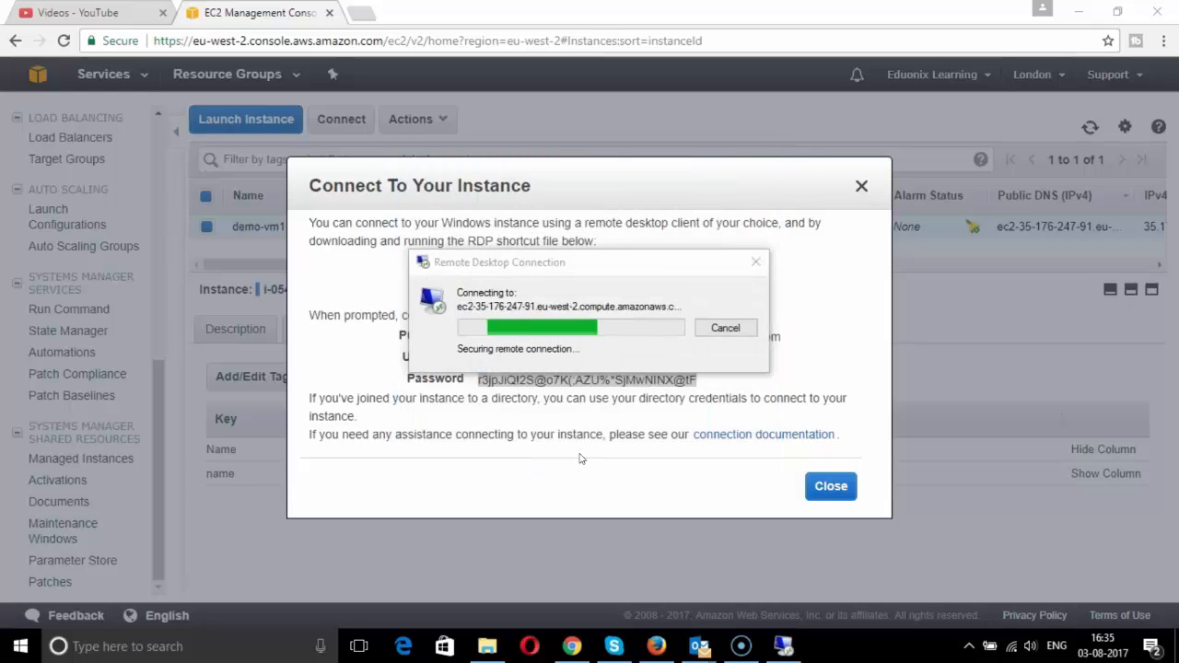
click(643, 473)
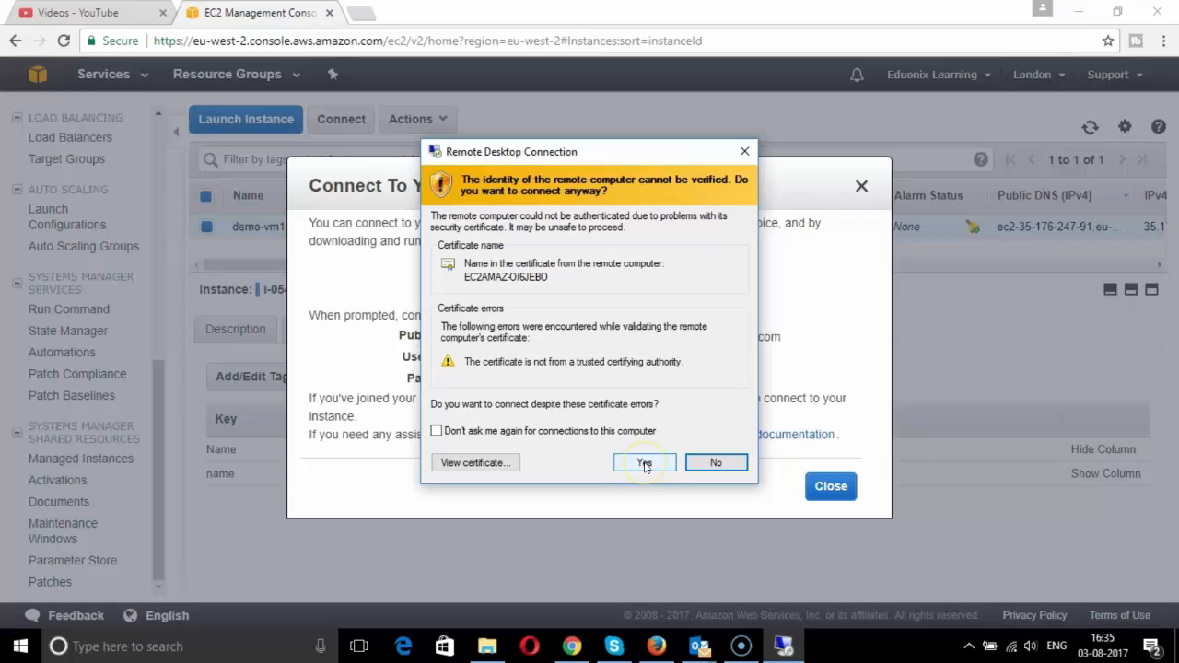
click(644, 466)
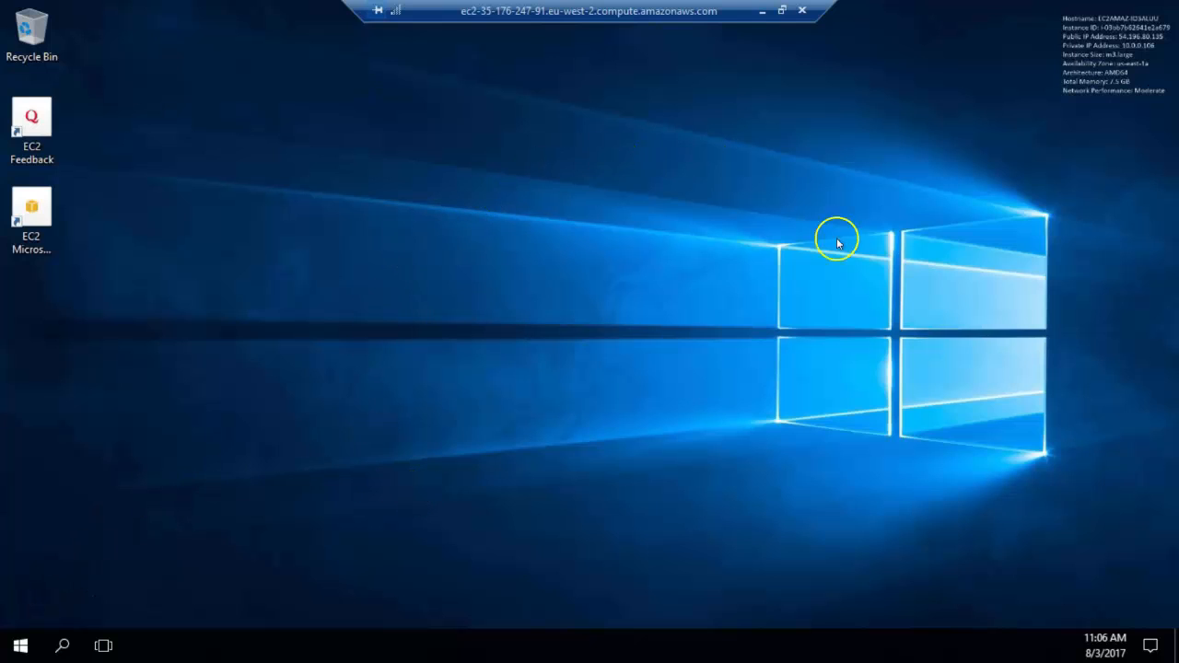
right_click(245, 218)
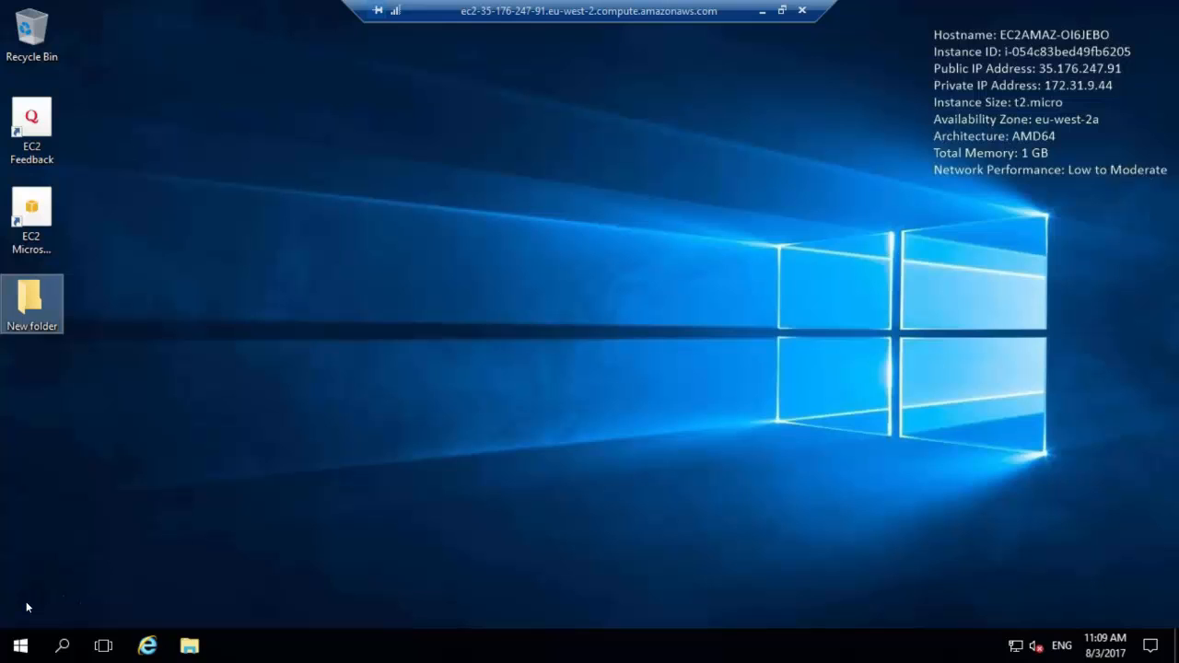
key(Delete)
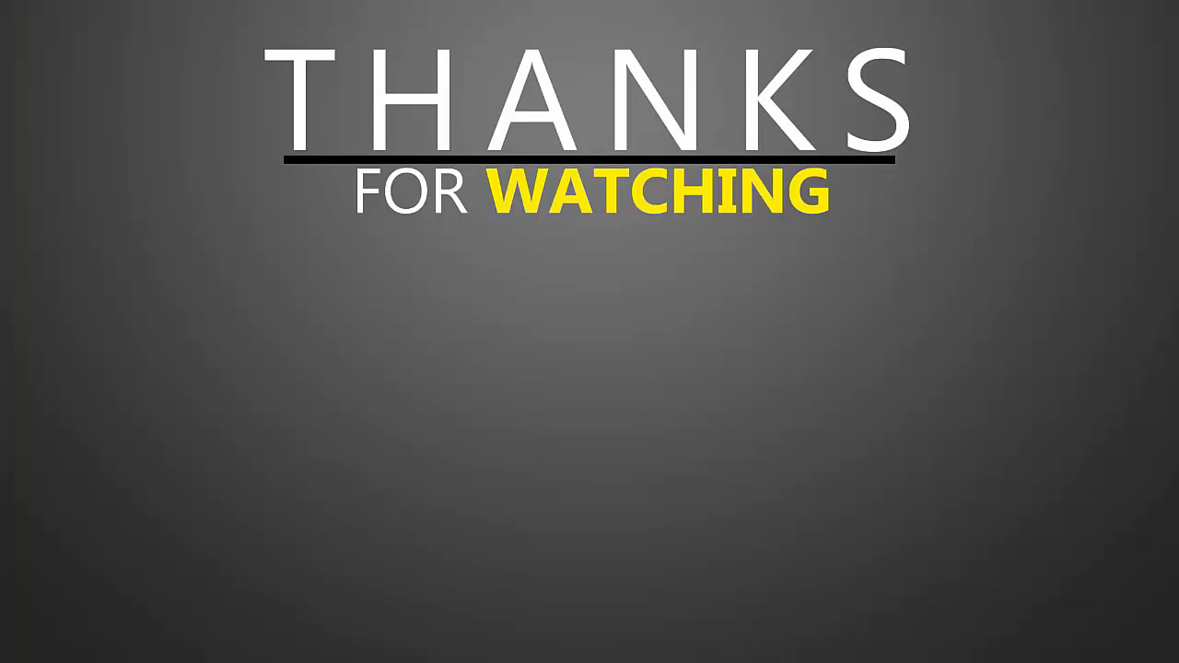